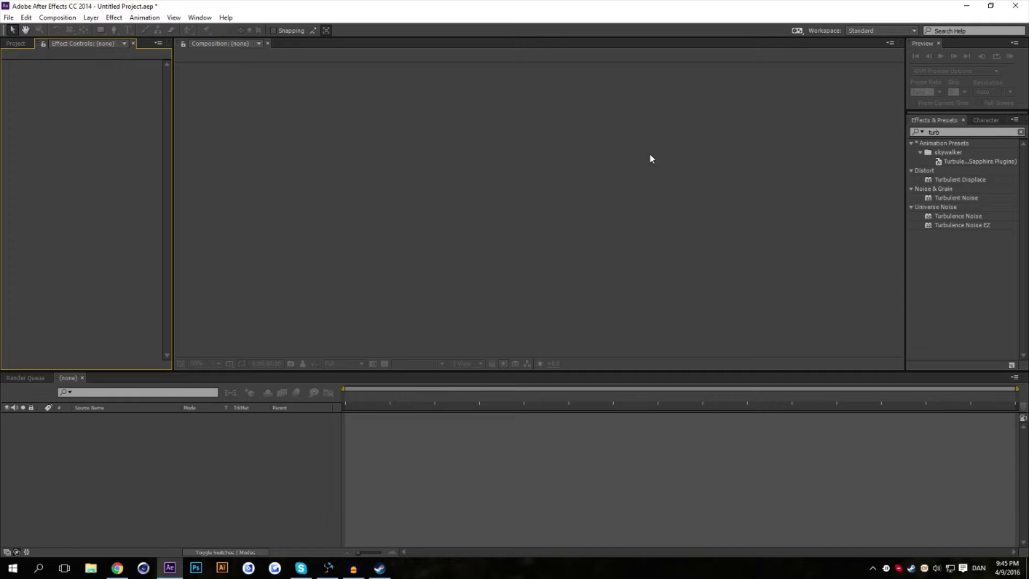
Step: Bring the empty Project panel in front of Effect Controls
click(19, 45)
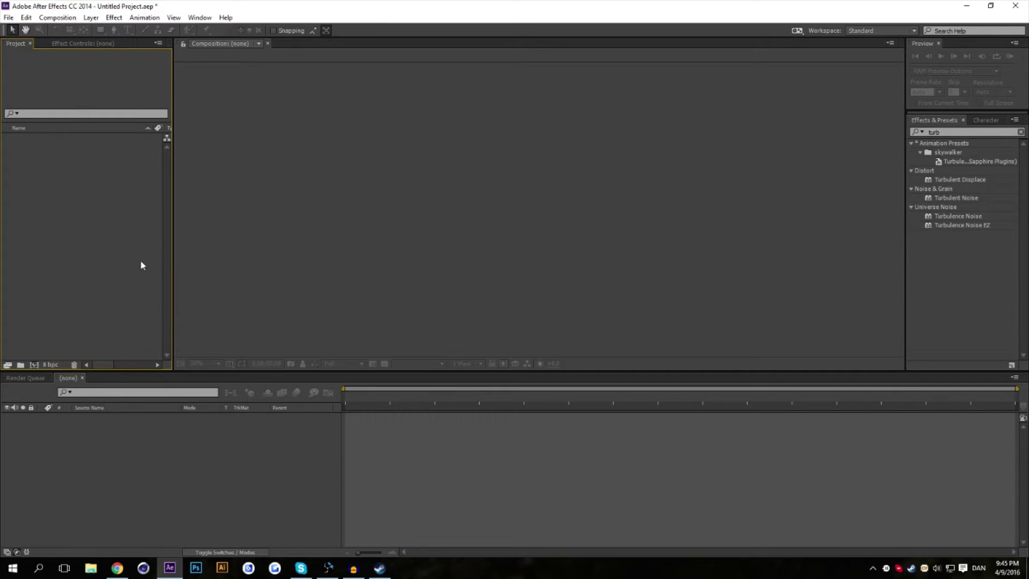
Step: Create Comp 1 using the HDTV 1080 24 preset (1920×1080, 24 fps, 5 s) with a Deep Red background
right_click(141, 191)
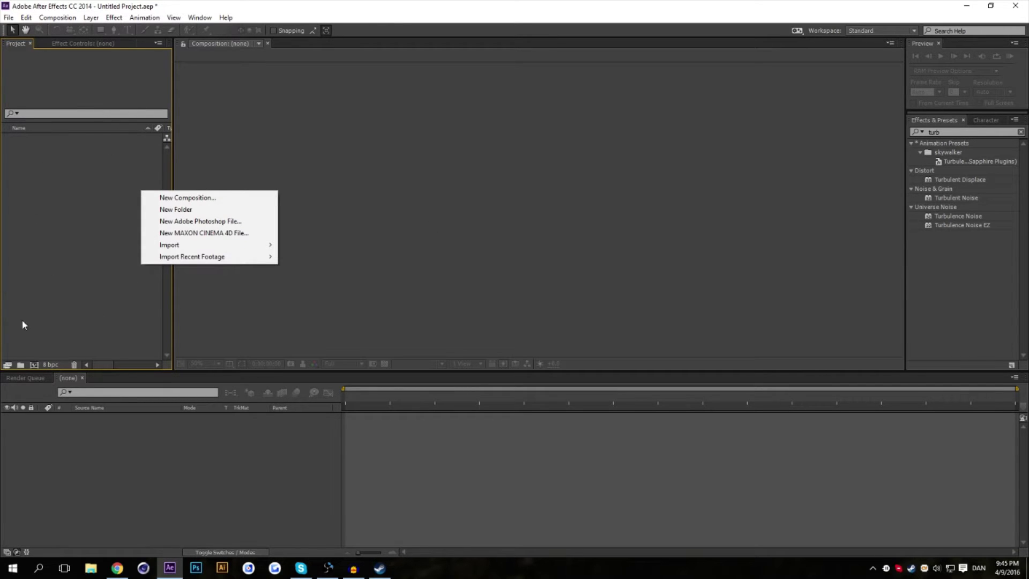
click(50, 18)
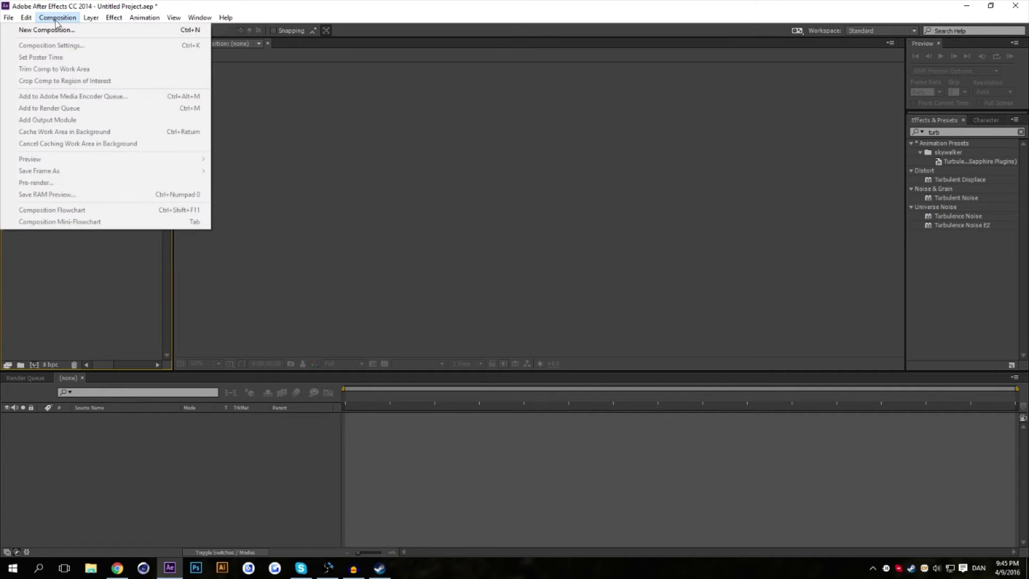
click(51, 33)
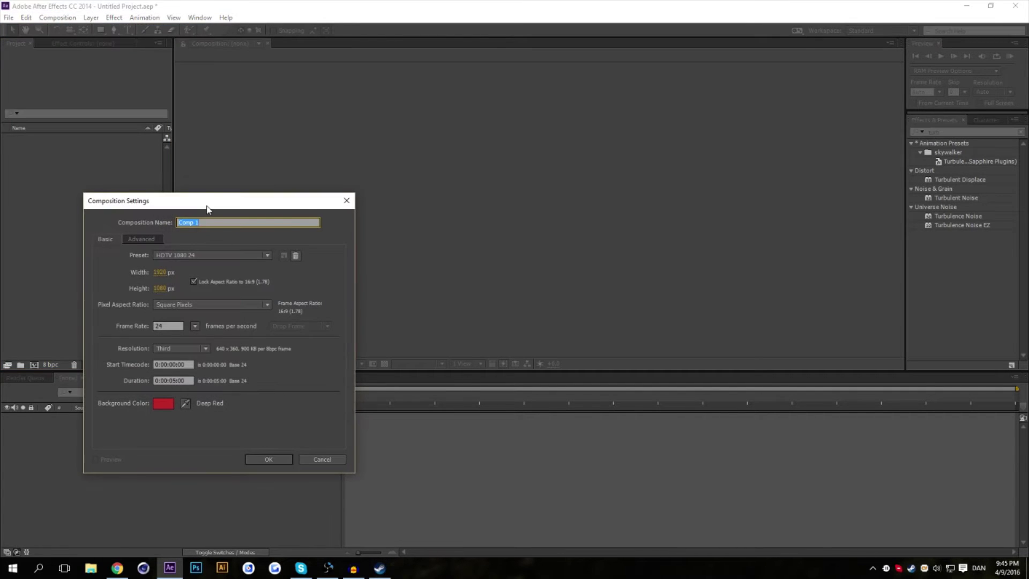
drag(202, 204, 645, 152)
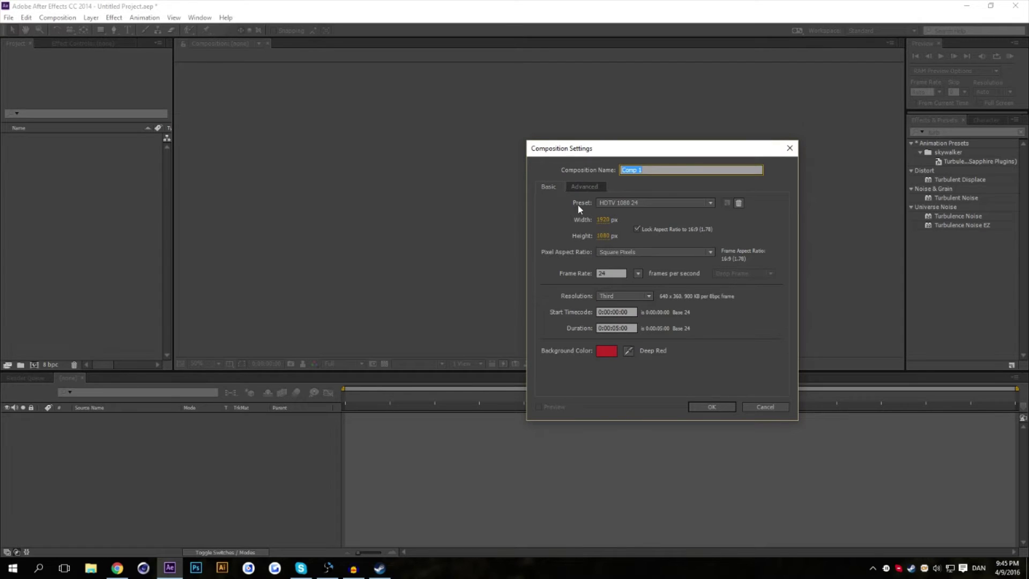
drag(568, 155, 560, 138)
click(619, 189)
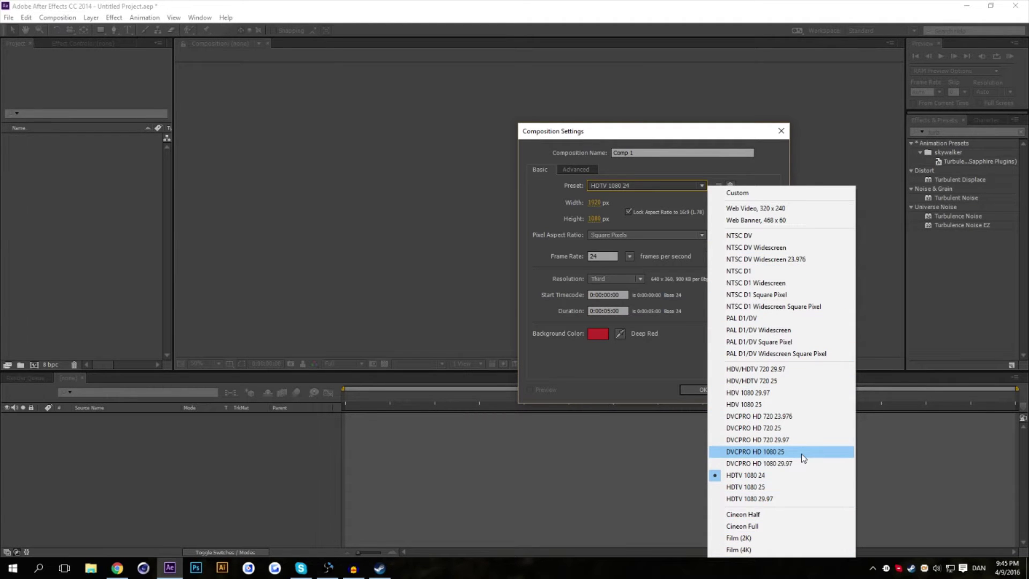
click(801, 475)
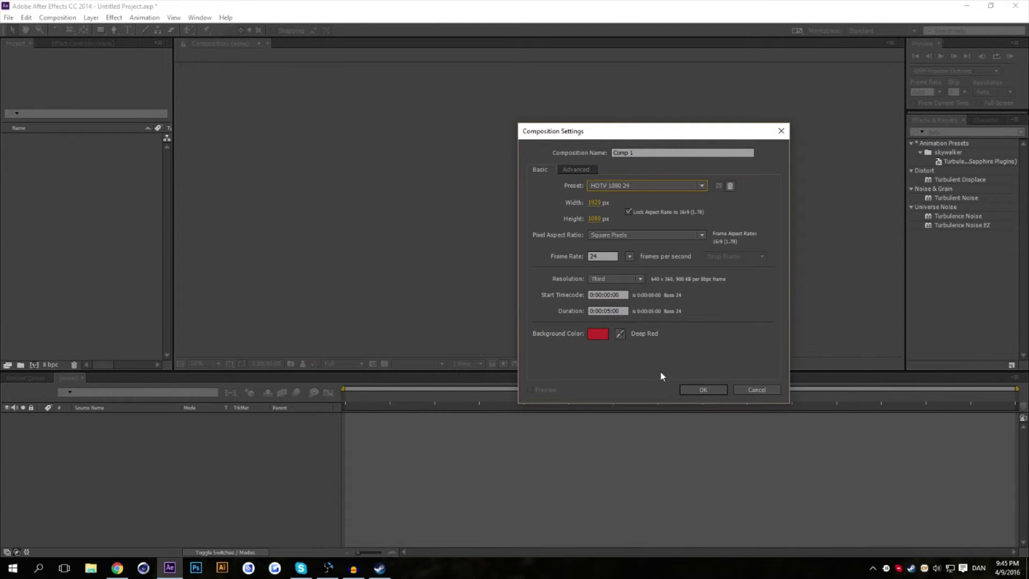
click(697, 389)
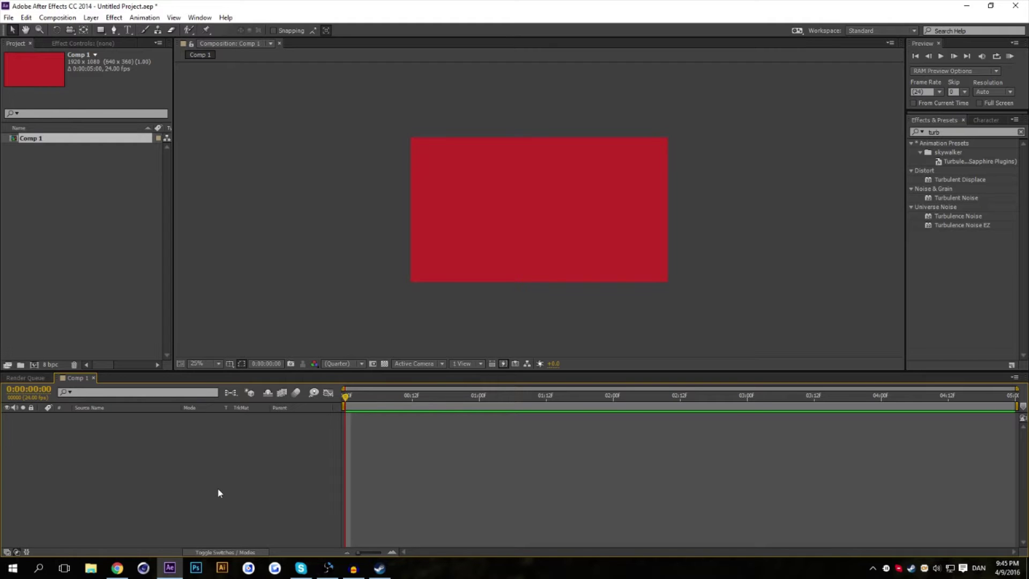
Step: Add a full-frame Deep Red Solid 1 layer to Comp 1 with default solid settings
right_click(260, 464)
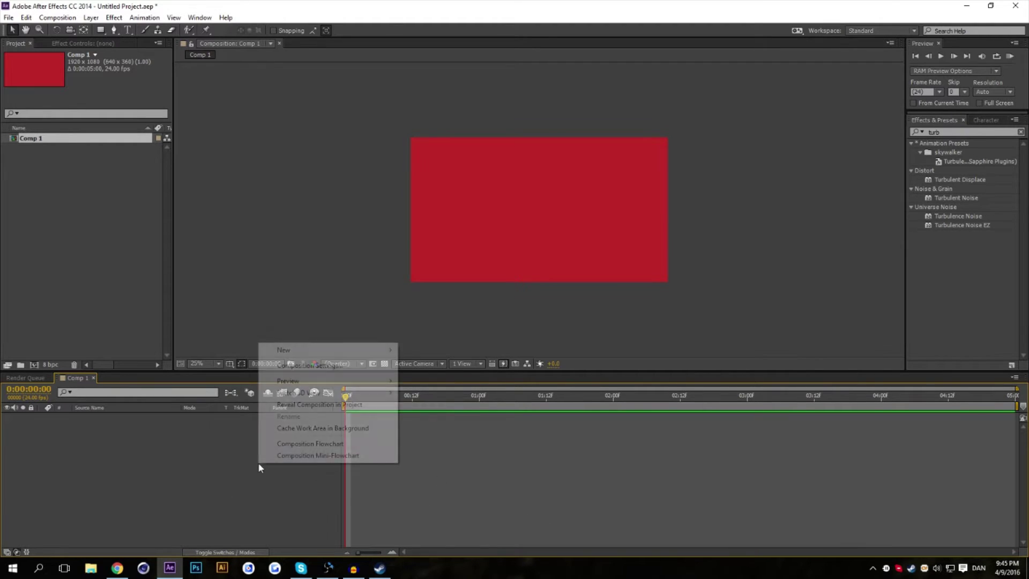
mouse_move(317, 350)
click(193, 378)
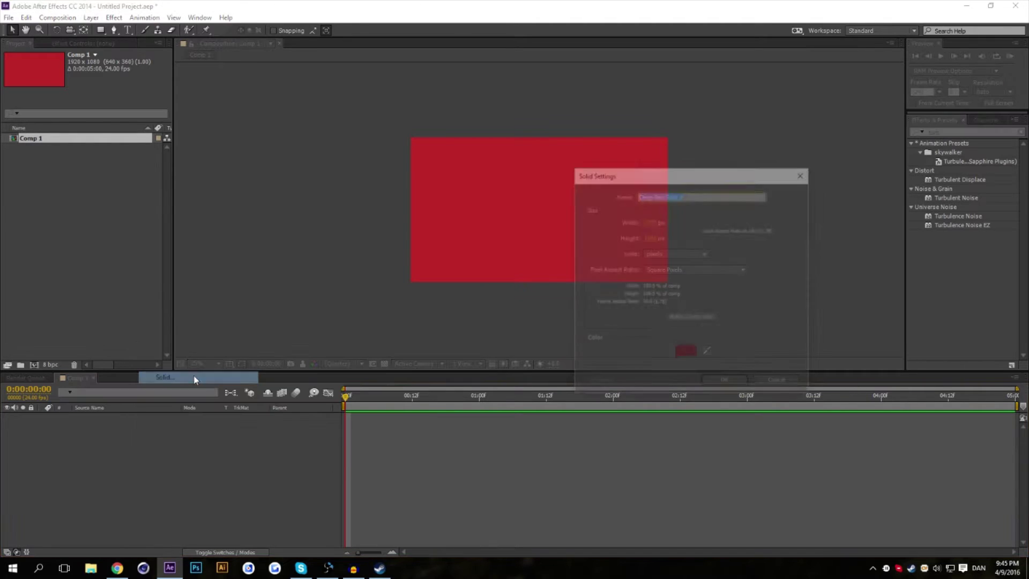
click(724, 385)
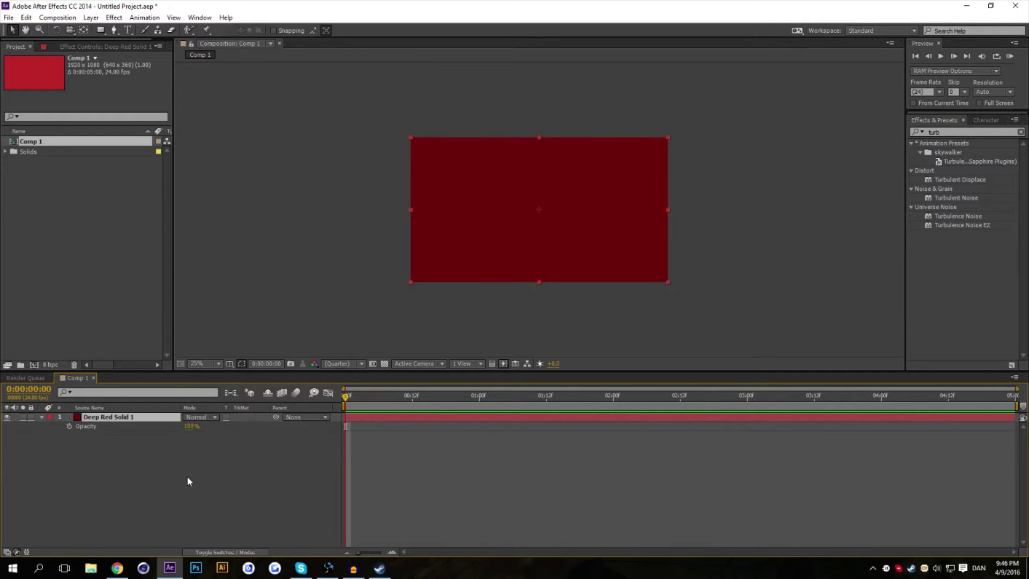
Step: Expand Deep Red Solid 1 to reveal its Transform properties
key(F2)
click(41, 417)
click(51, 426)
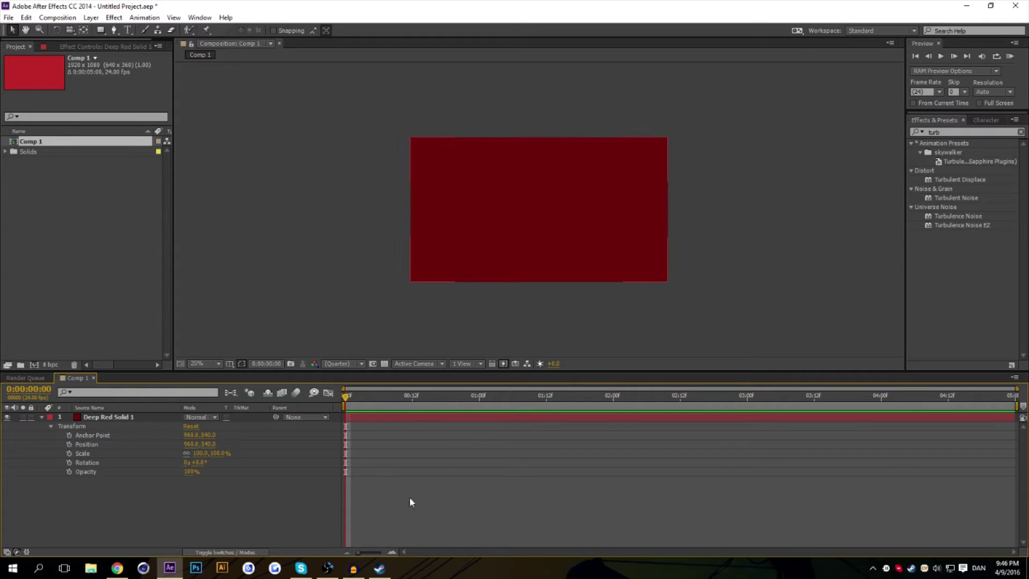
click(37, 201)
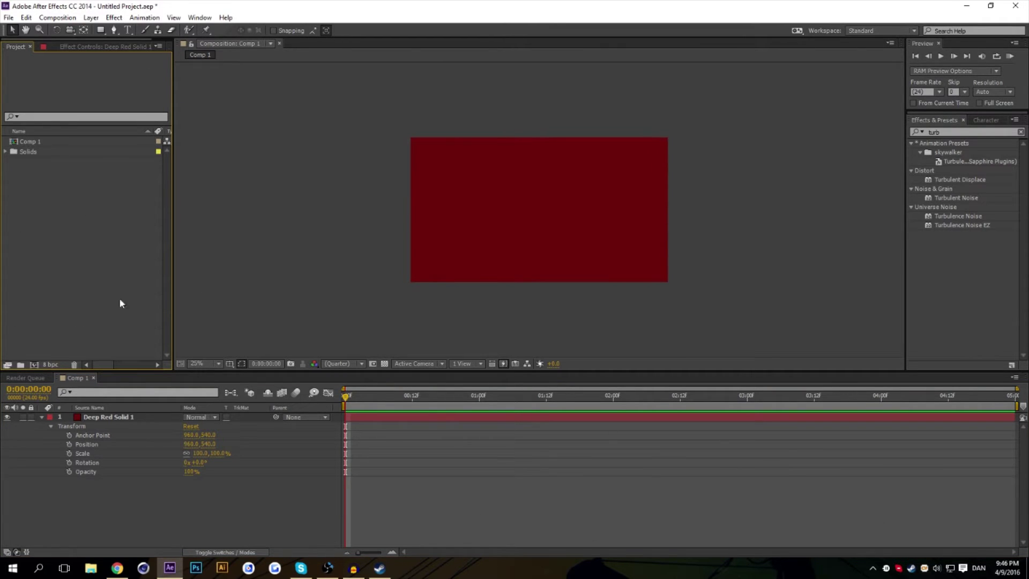
Step: Import ThorasTech - Intro.mp4 into the project through the Import File dialog
double_click(75, 290)
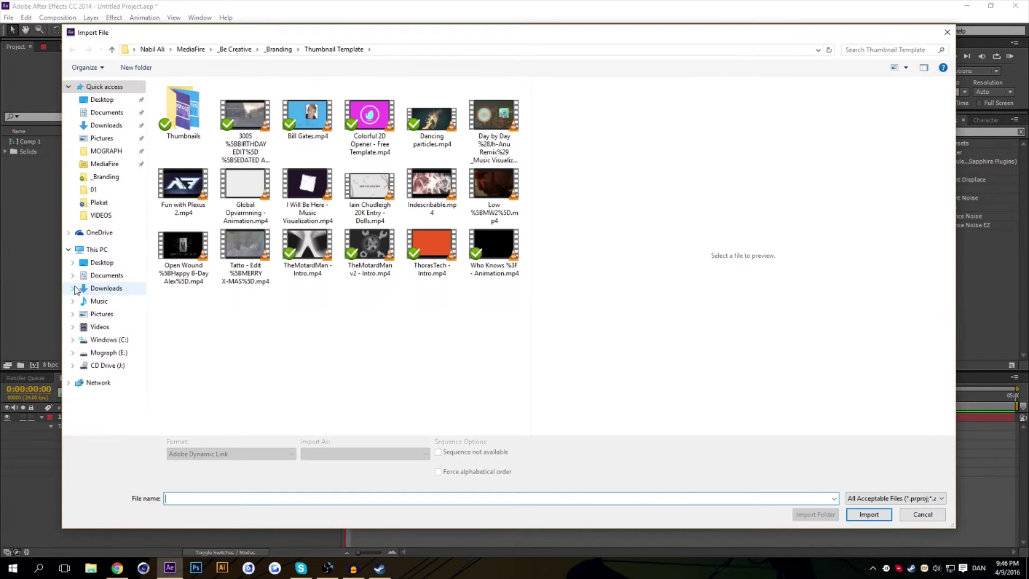
drag(389, 39, 458, 57)
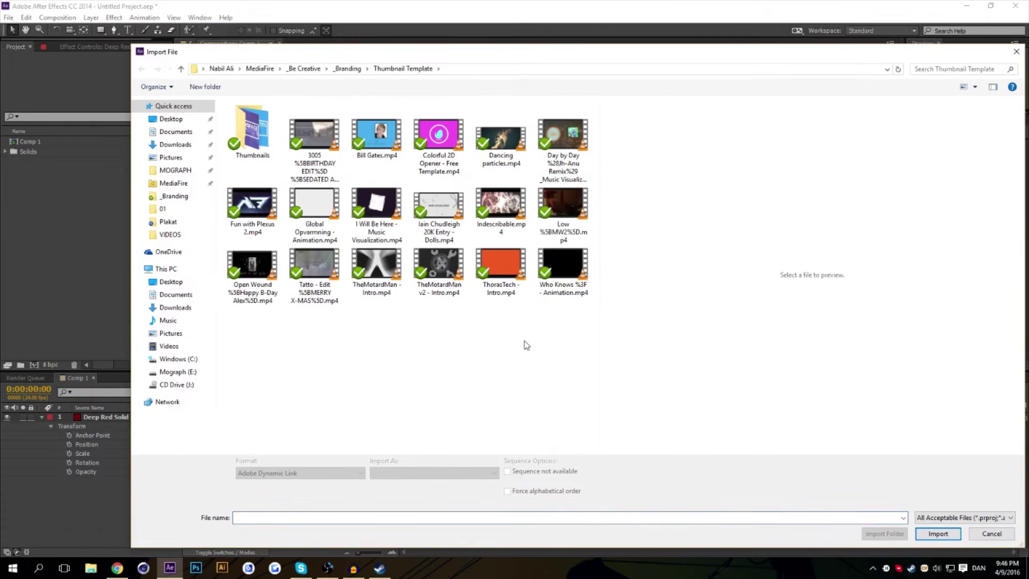
double_click(503, 289)
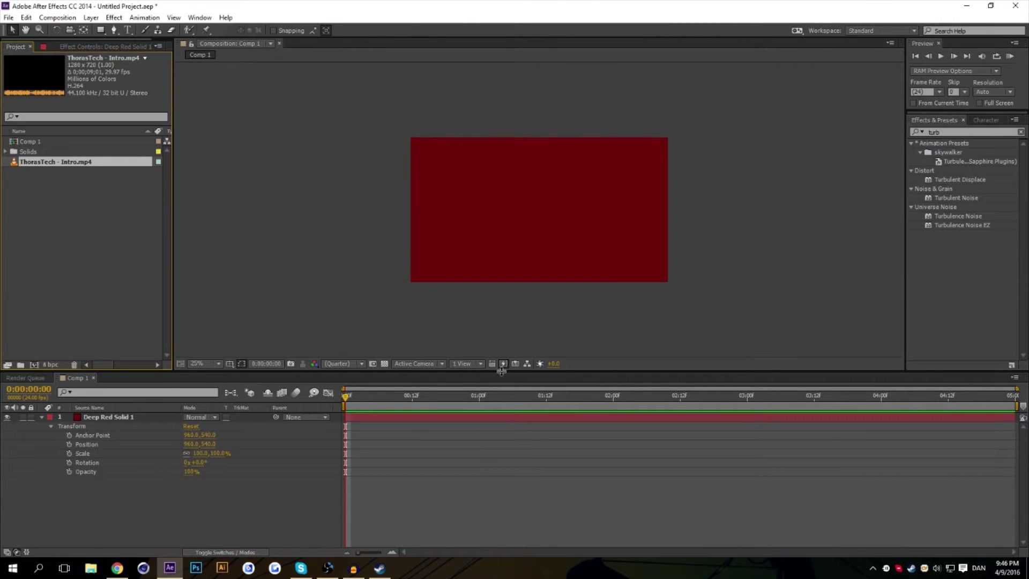
click(33, 230)
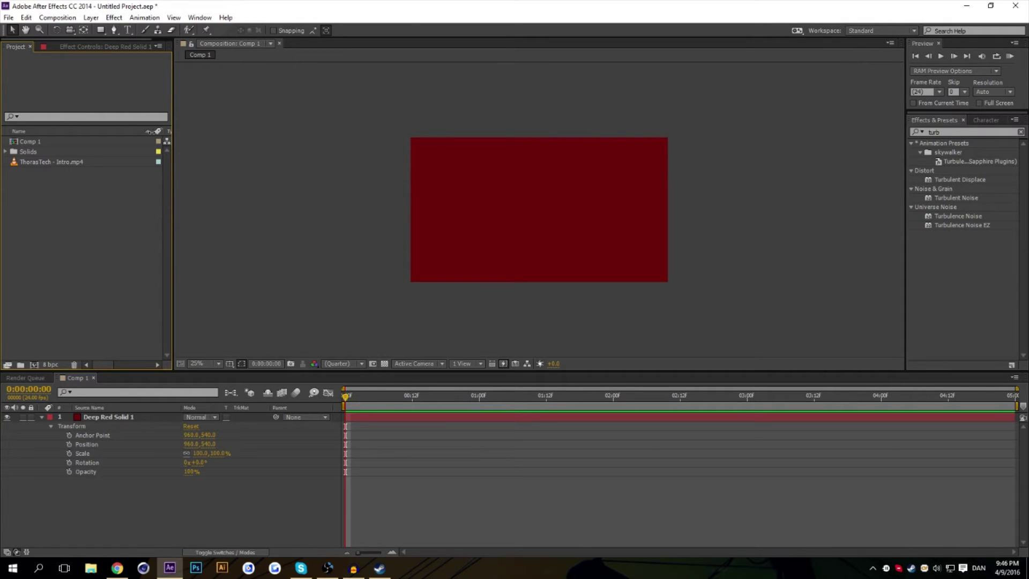
Step: Rename Comp 1 to 'AE INTRODUCITION' in Composition Settings
right_click(220, 506)
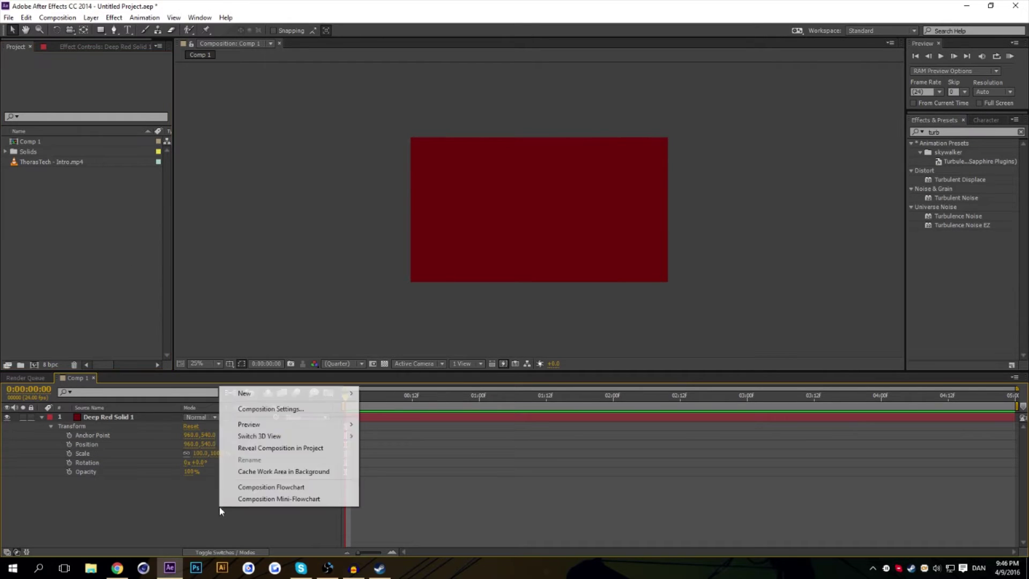
click(262, 406)
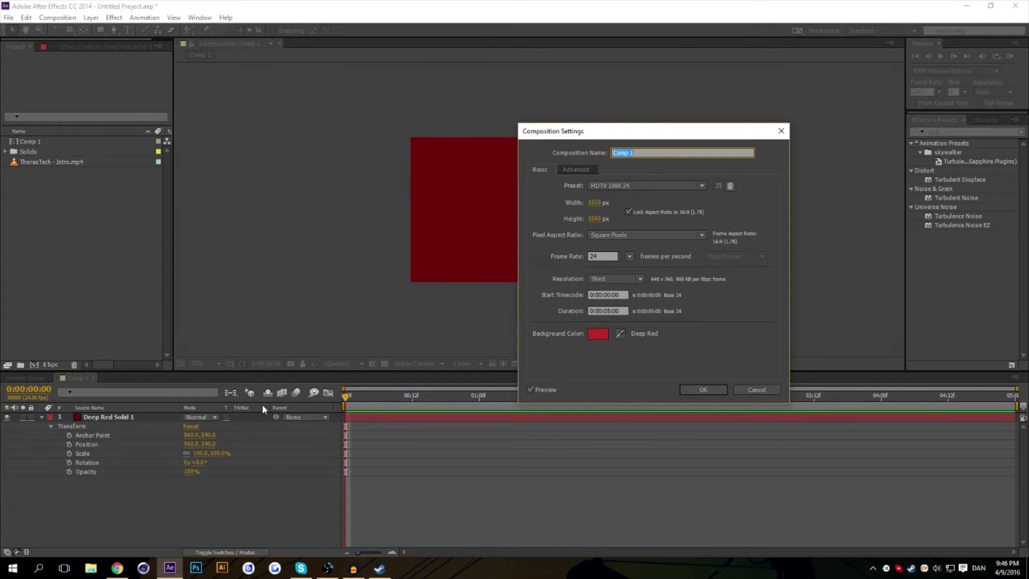
text(AE INTRODUCITION)
key(Return)
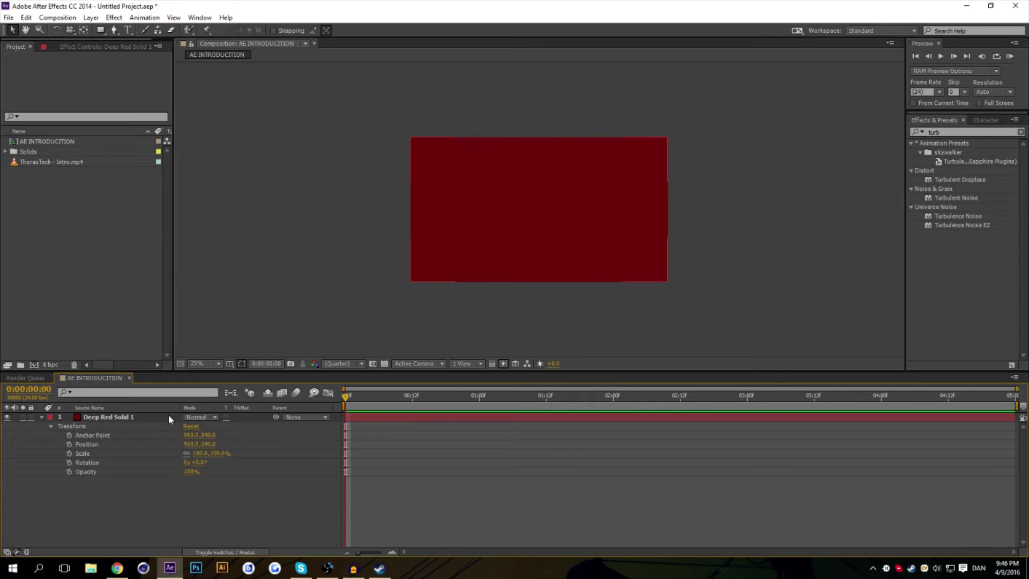
click(114, 30)
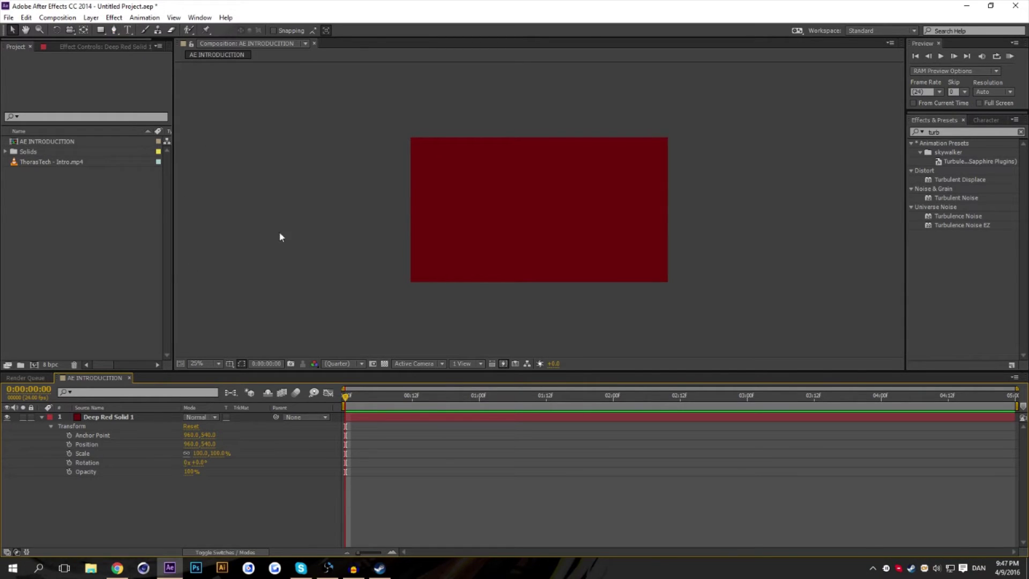
key(q)
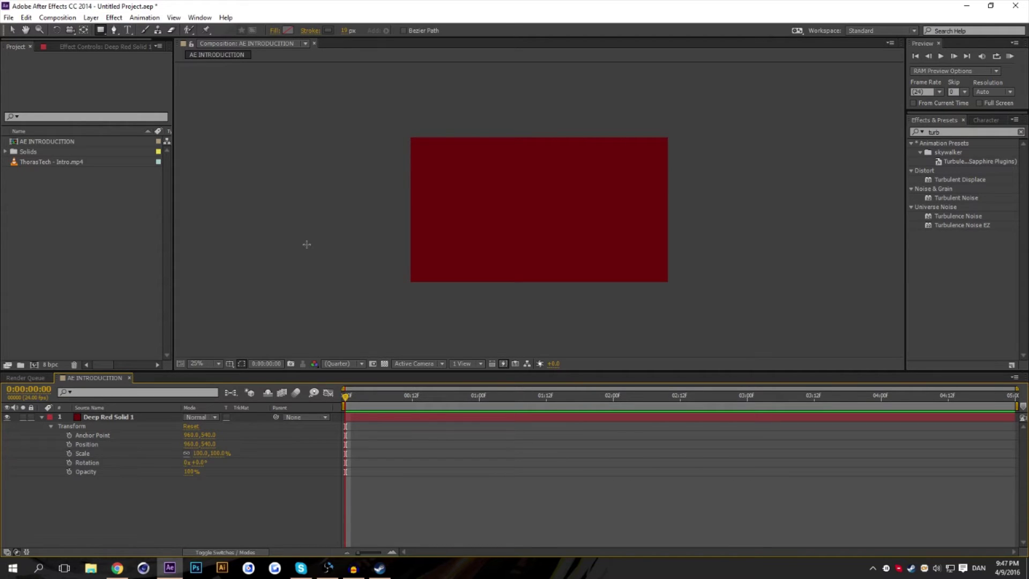
drag(431, 180, 628, 209)
key(Delete)
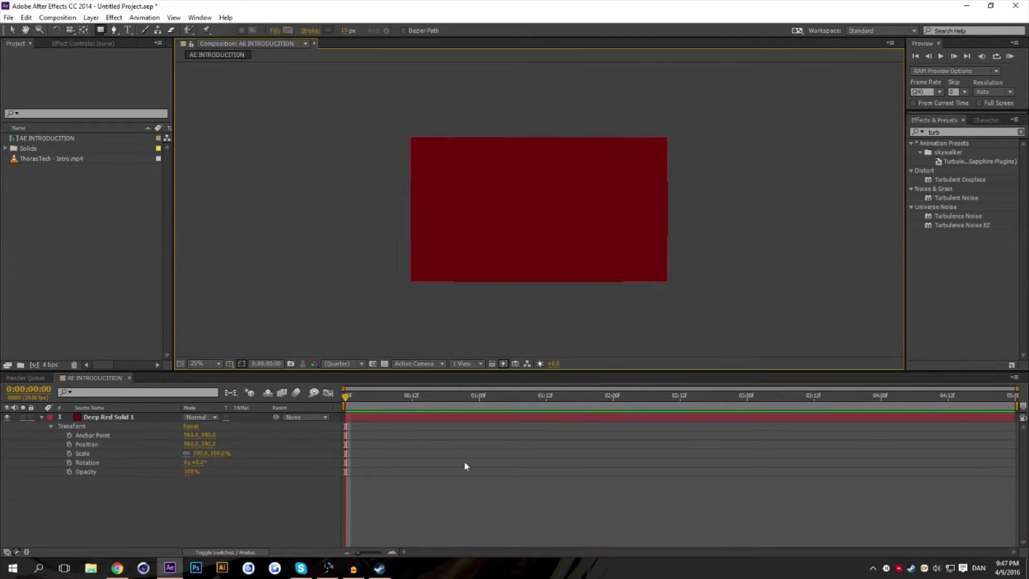
click(12, 30)
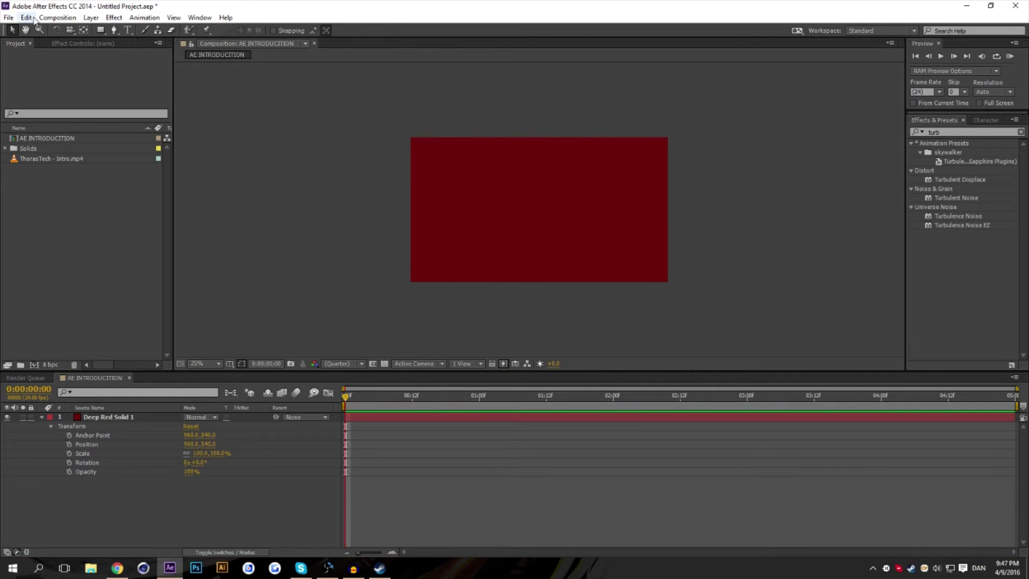
click(26, 17)
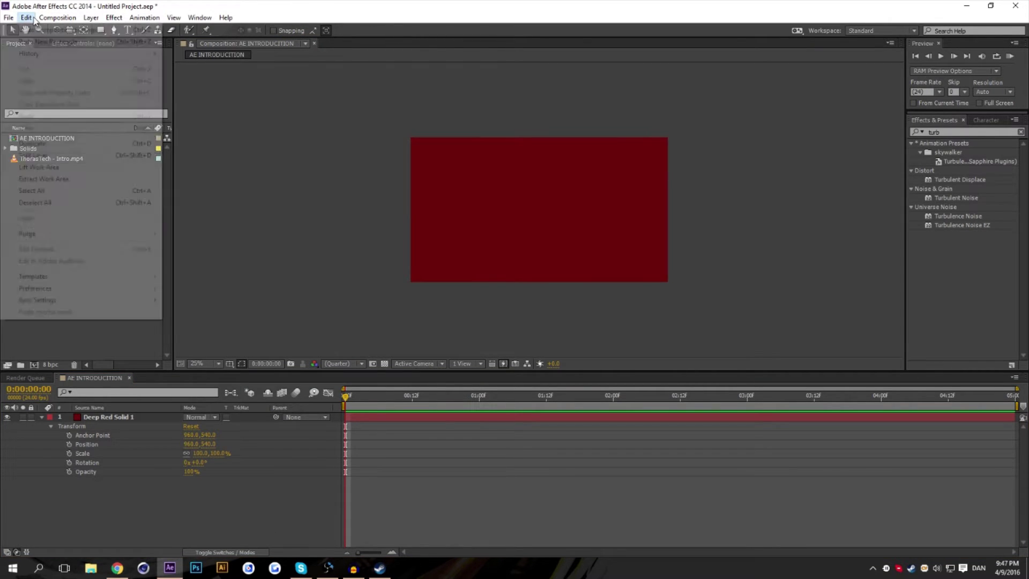
click(34, 20)
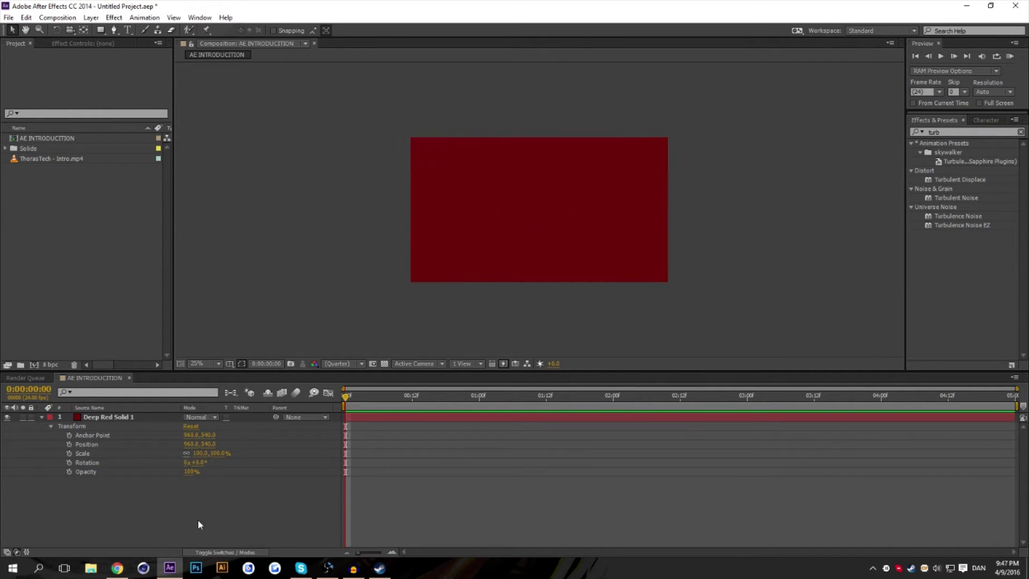
right_click(207, 503)
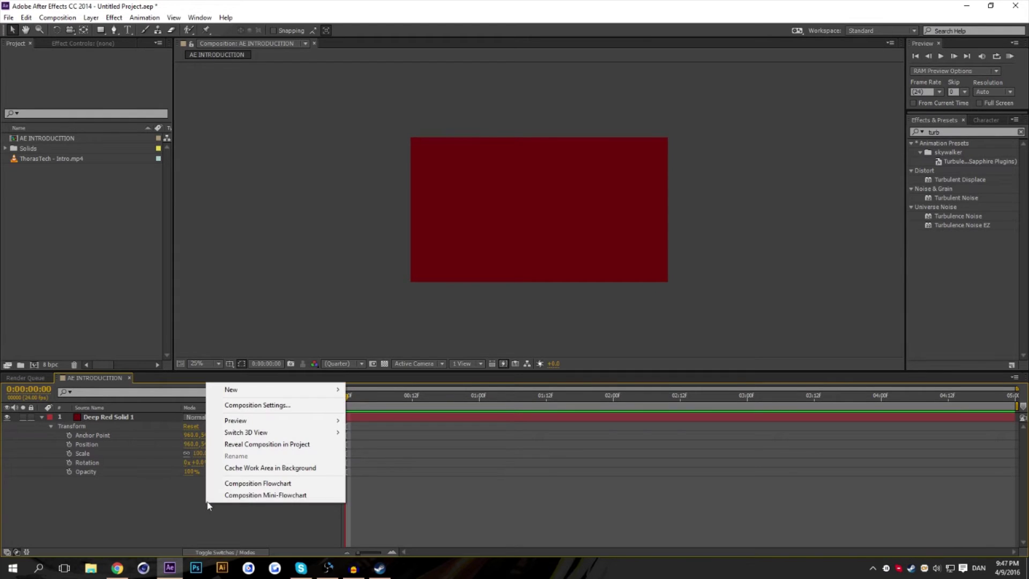
mouse_move(241, 390)
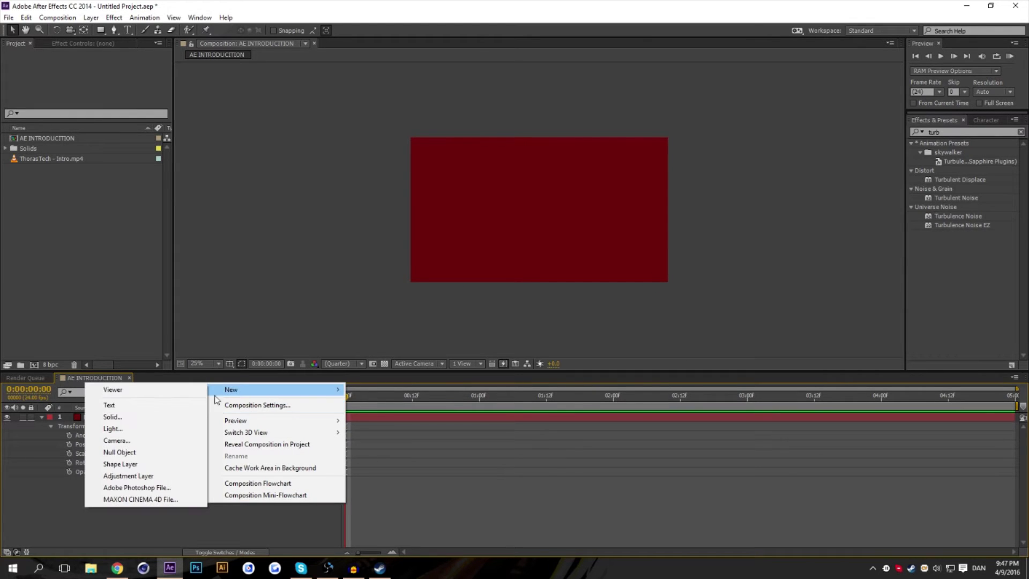
click(176, 417)
click(783, 382)
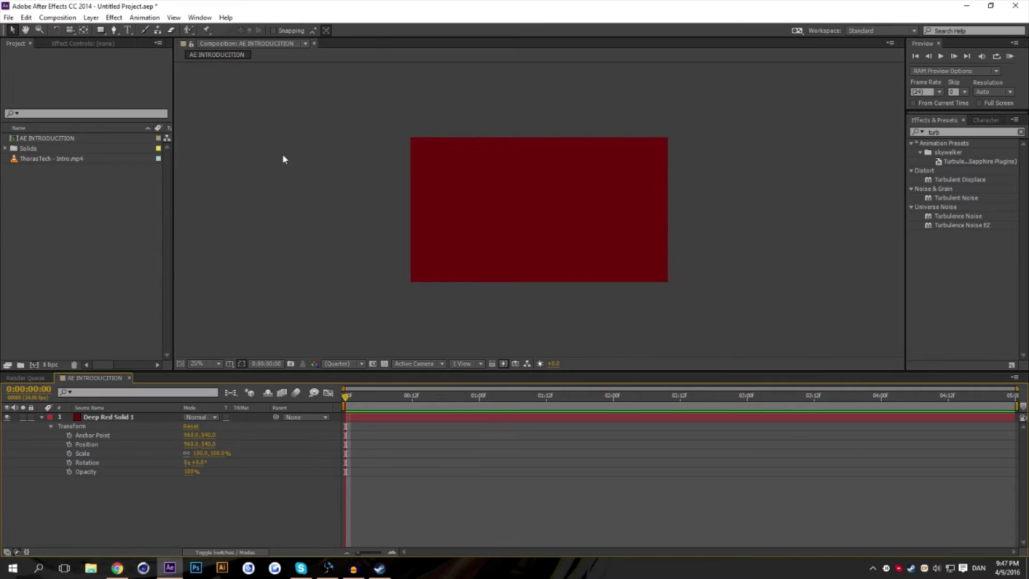
click(88, 18)
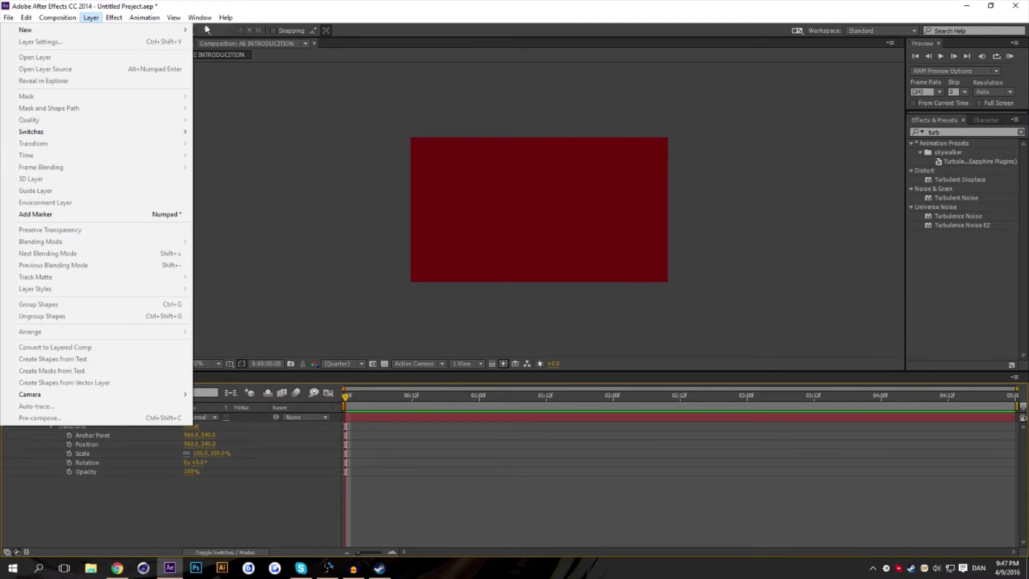
mouse_move(200, 18)
click(313, 10)
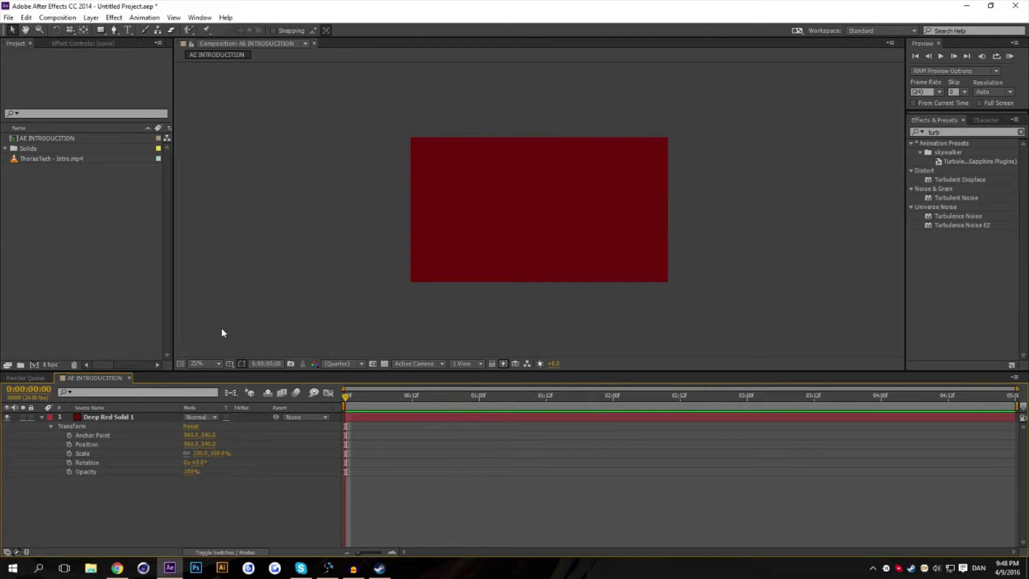
Step: Draw a paragraph text box and set its text to ExtraBold at 238 px
scroll(509, 230, up, 2)
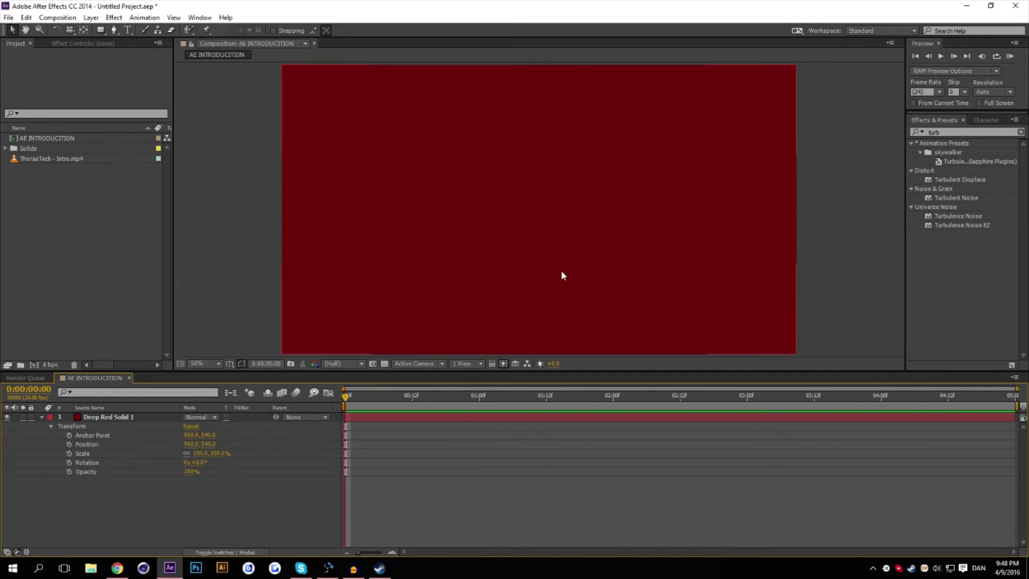
click(128, 29)
drag(429, 113, 736, 264)
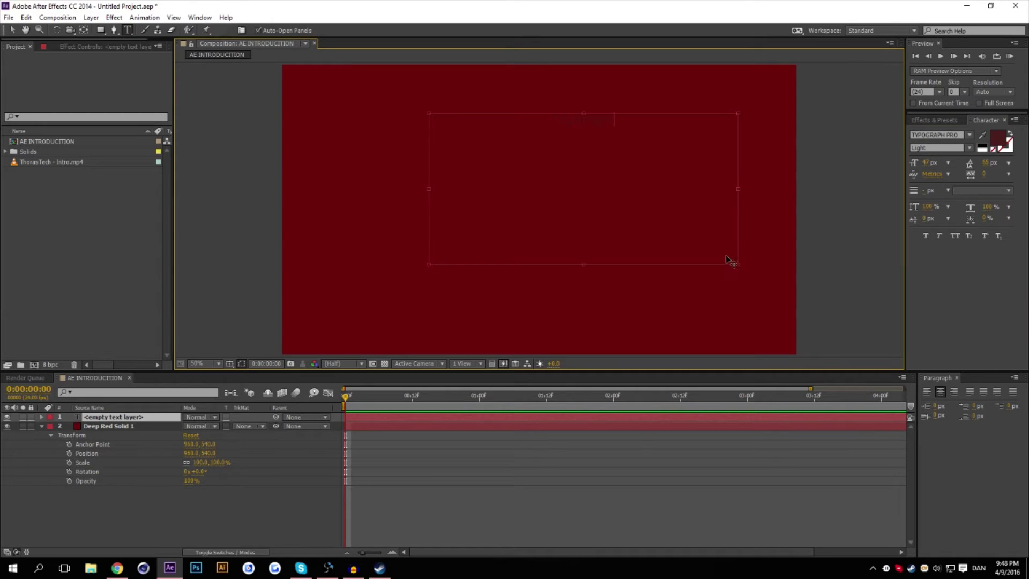
double_click(587, 120)
click(959, 147)
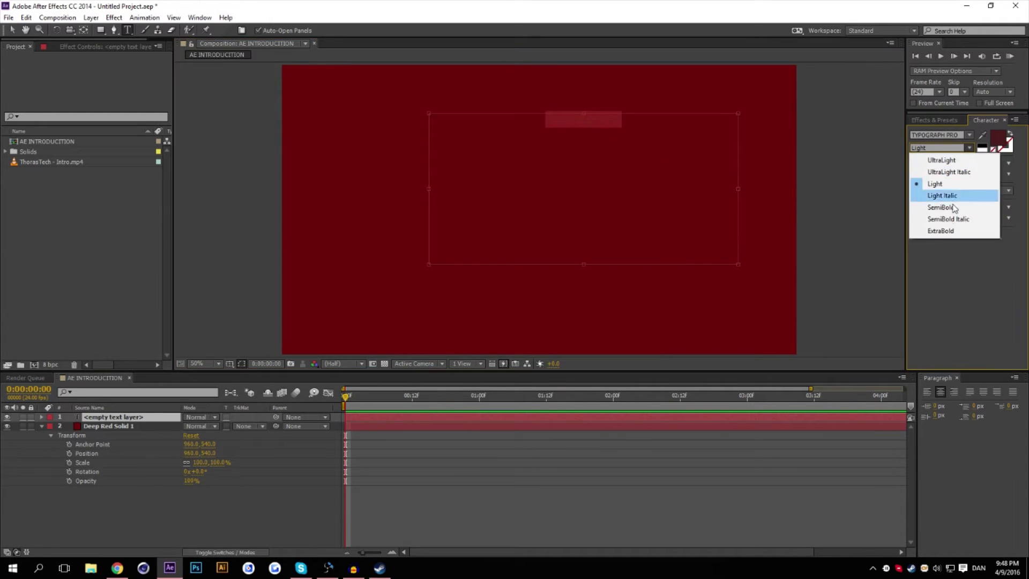
click(943, 231)
drag(923, 166, 943, 166)
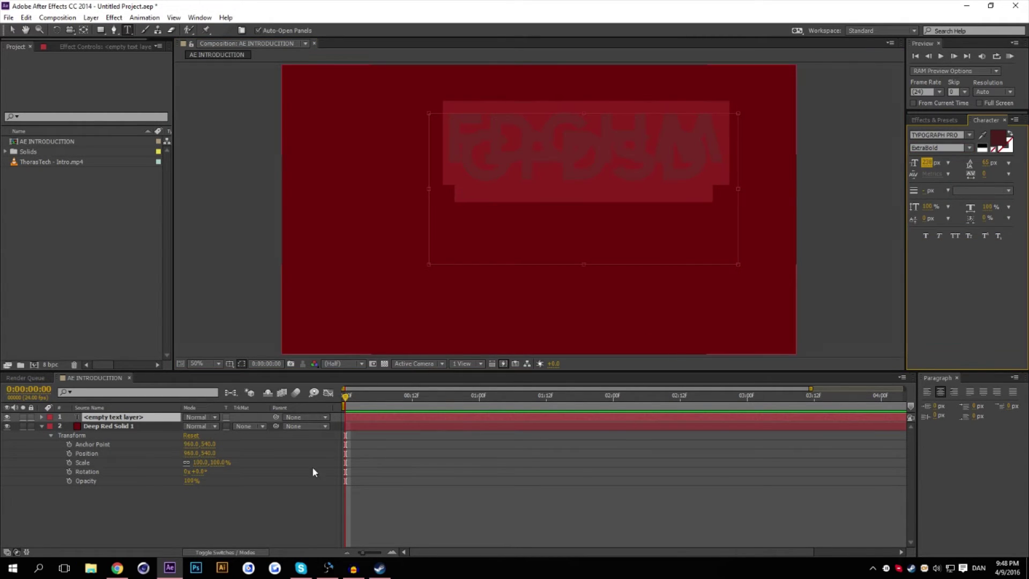
Step: Colour the text pink and move the text layer toward the frame centre
click(1004, 143)
click(298, 386)
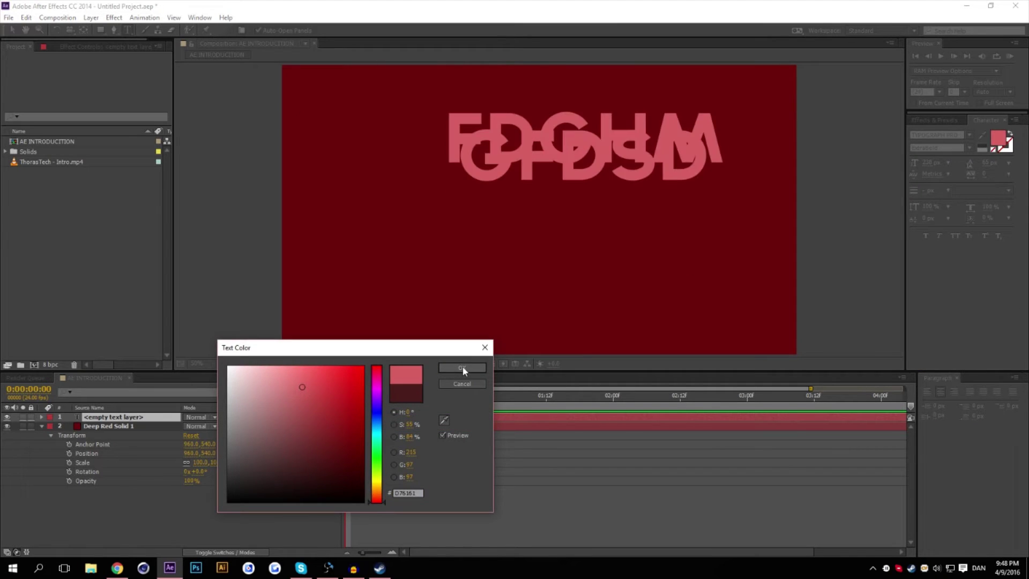
click(466, 367)
click(101, 426)
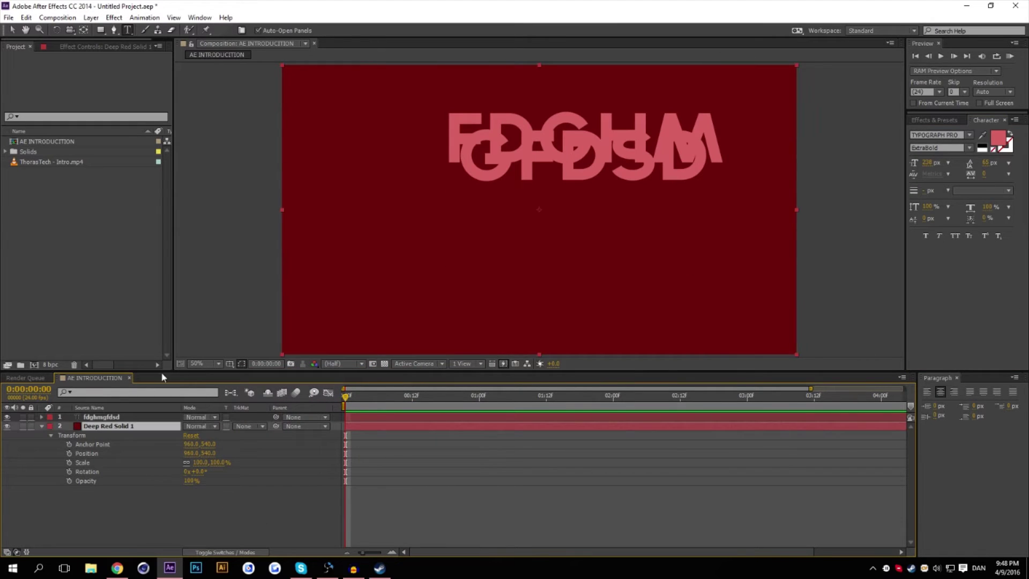
click(121, 417)
click(11, 29)
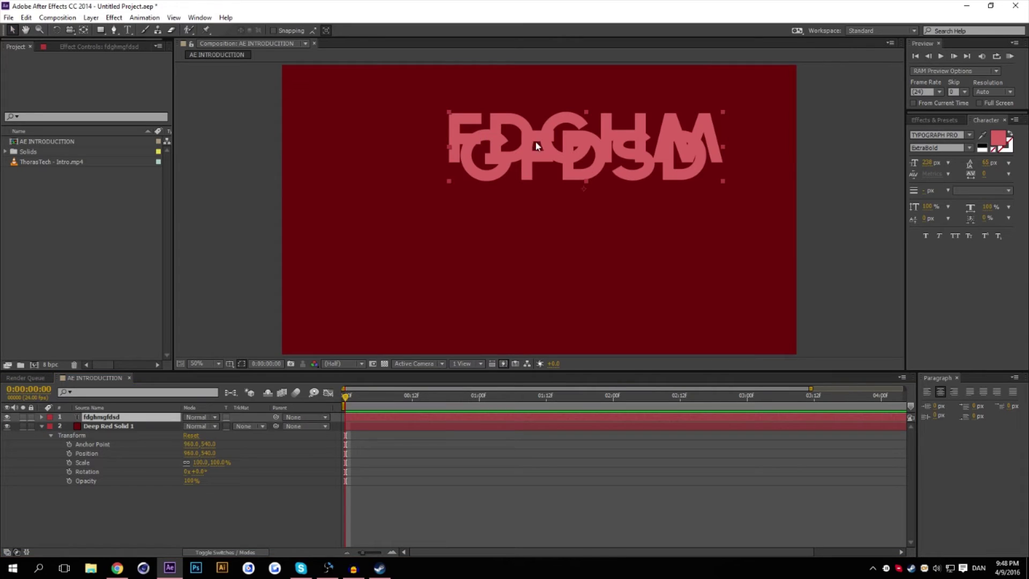
drag(535, 143, 453, 195)
click(233, 506)
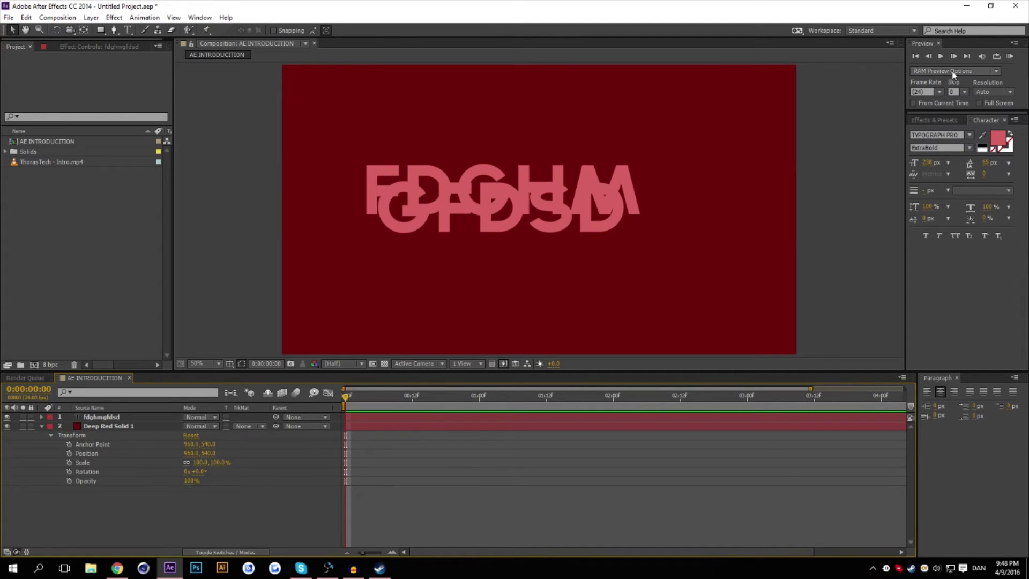
mouse_move(410, 400)
mouse_down()
mouse_move(442, 406)
mouse_move(415, 413)
mouse_up()
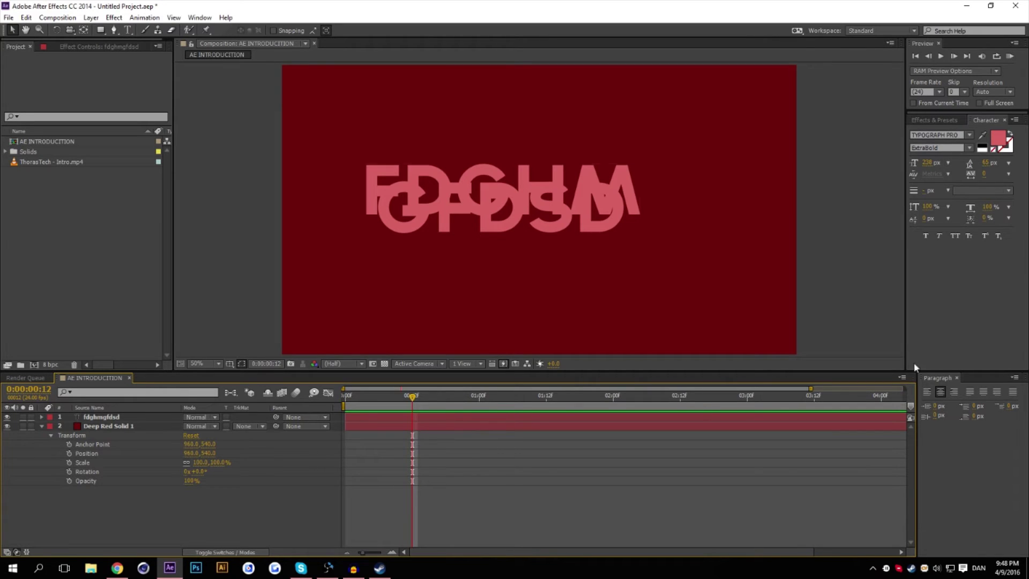
click(940, 92)
click(941, 94)
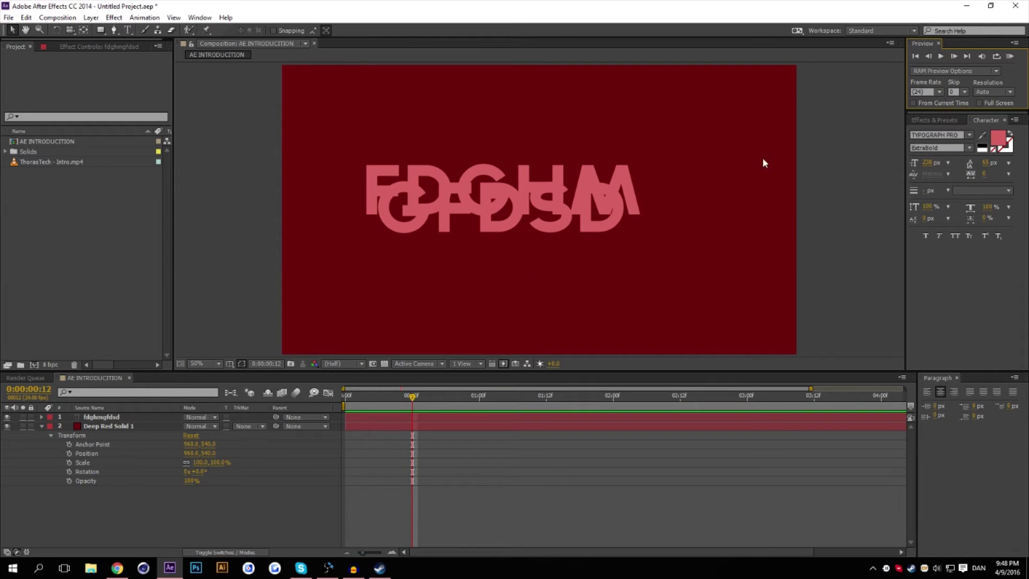
right_click(314, 510)
click(353, 411)
drag(705, 134, 685, 109)
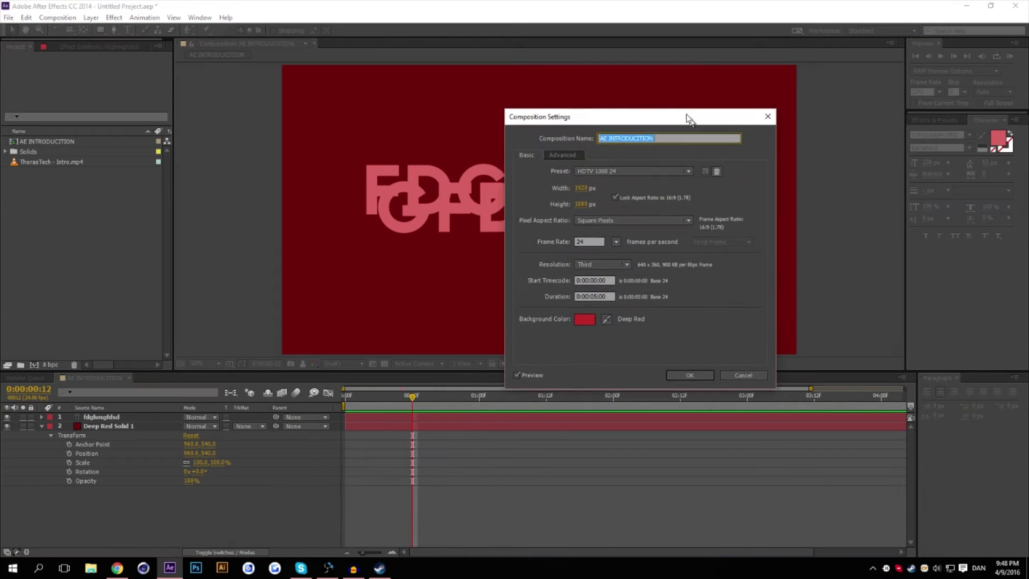
click(737, 366)
click(939, 92)
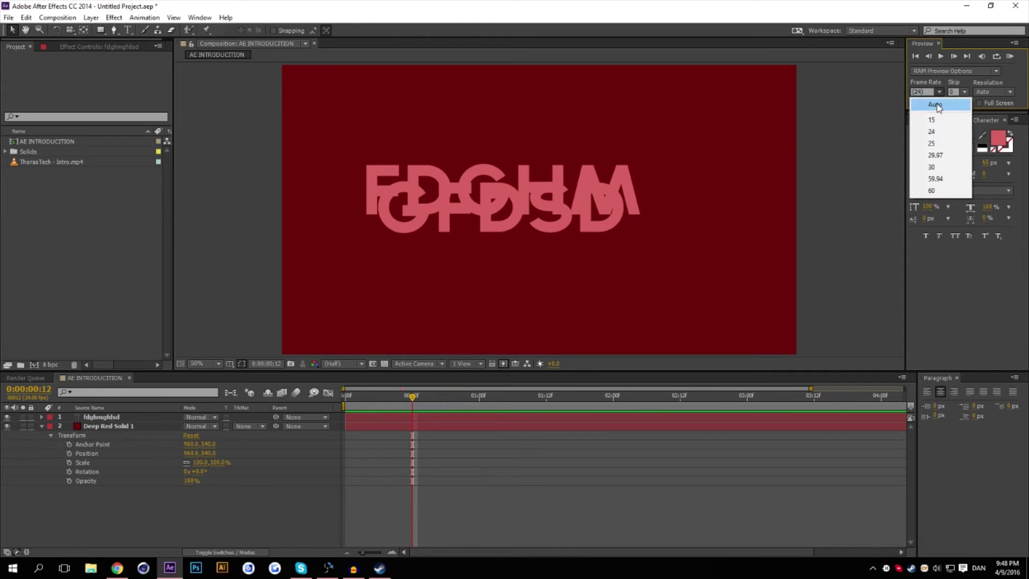
click(938, 105)
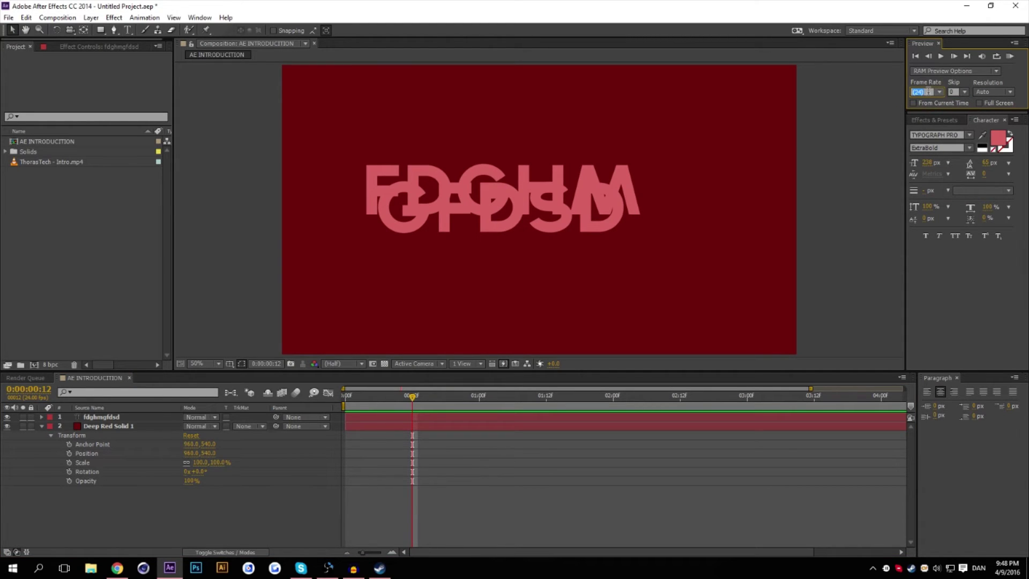
text(300)
click(937, 93)
click(916, 104)
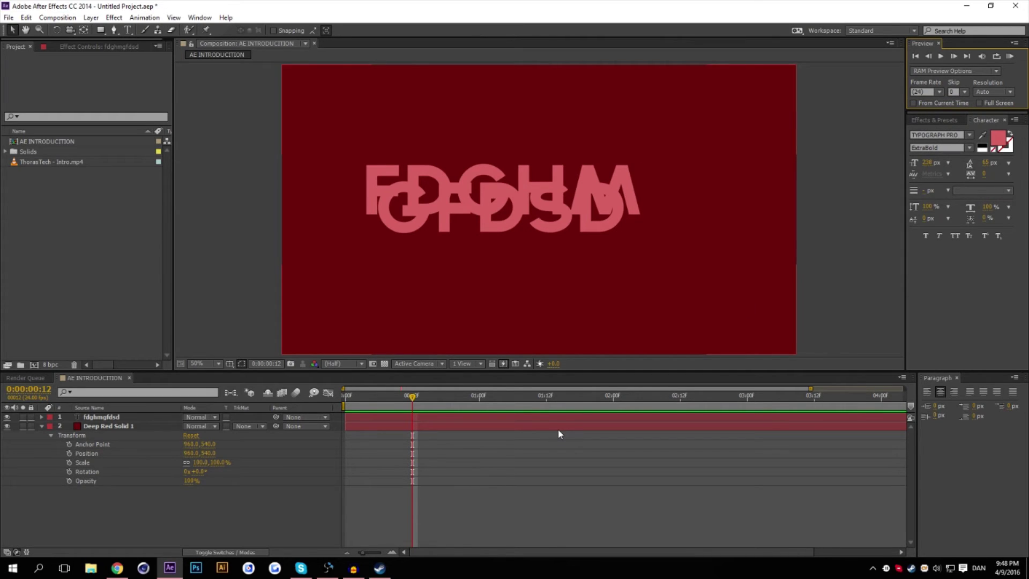
click(413, 425)
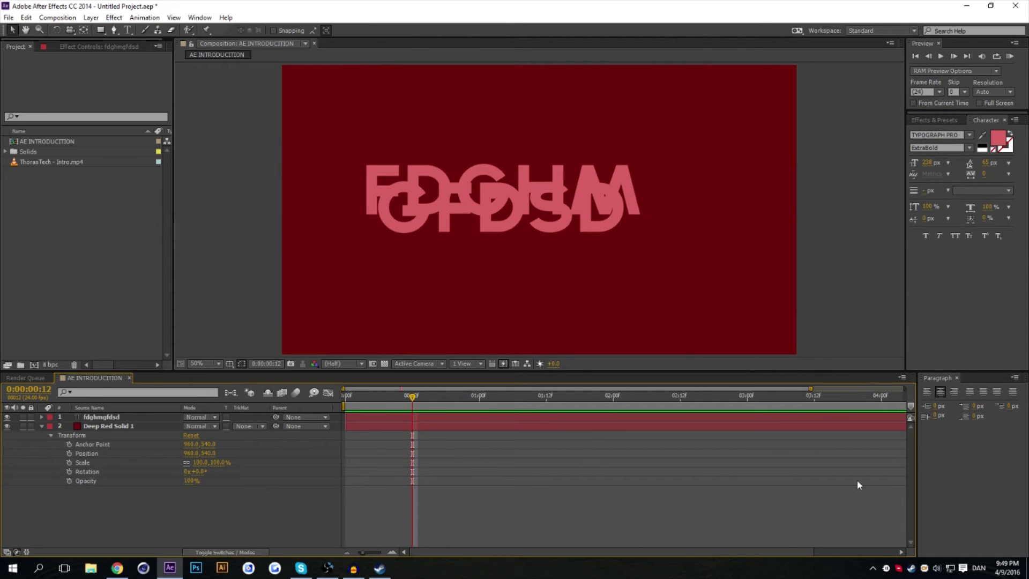
click(989, 92)
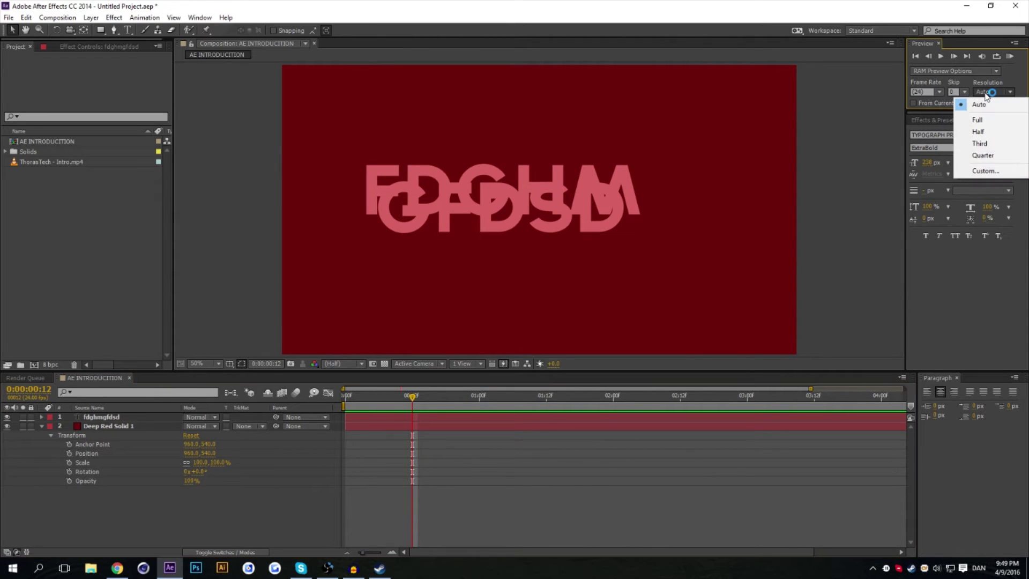
click(980, 143)
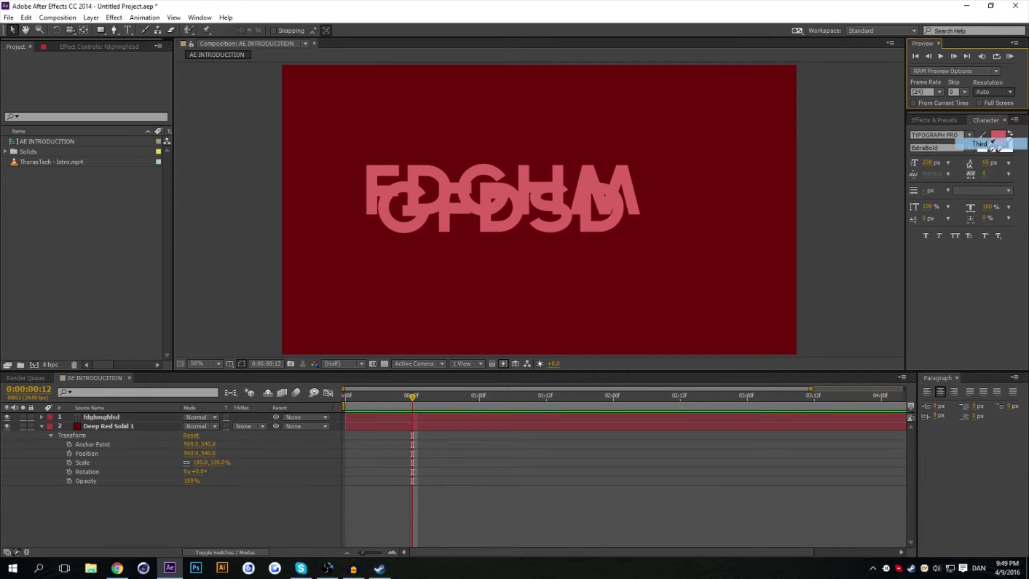
click(994, 92)
click(989, 104)
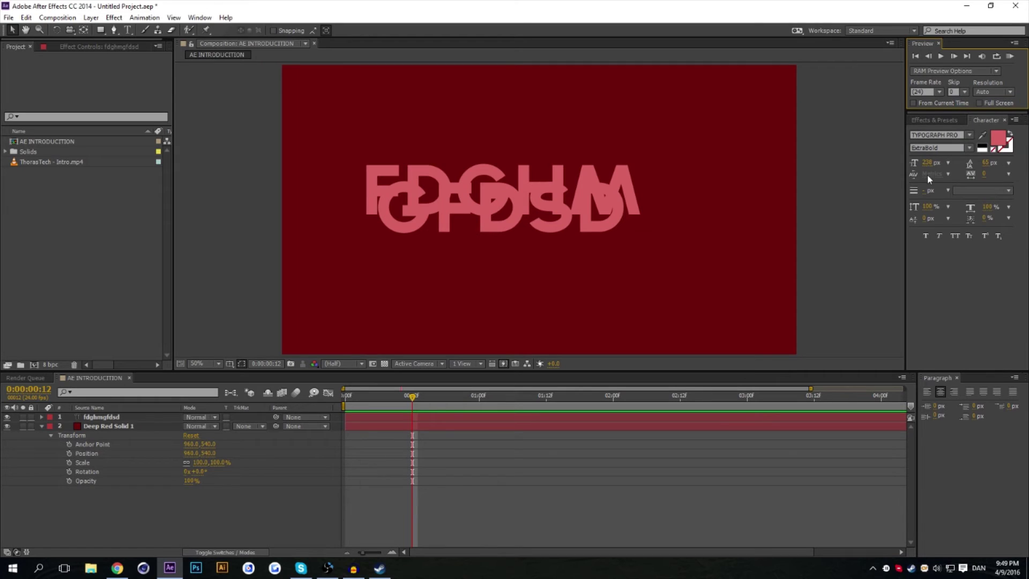
Step: Select the fdghmgfdsd text layer and filter Effects & Presets by 'turb'
click(934, 120)
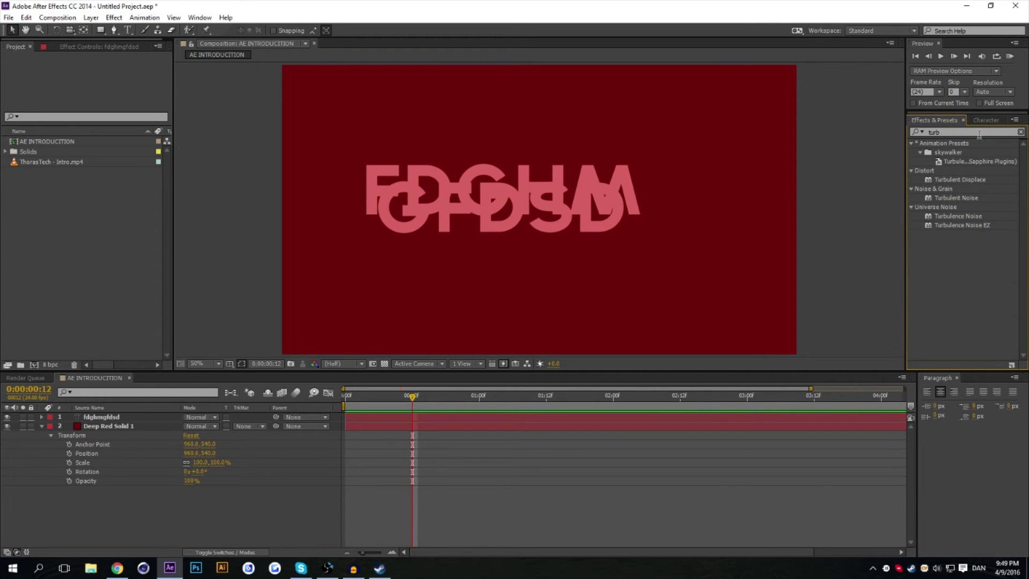
click(1021, 133)
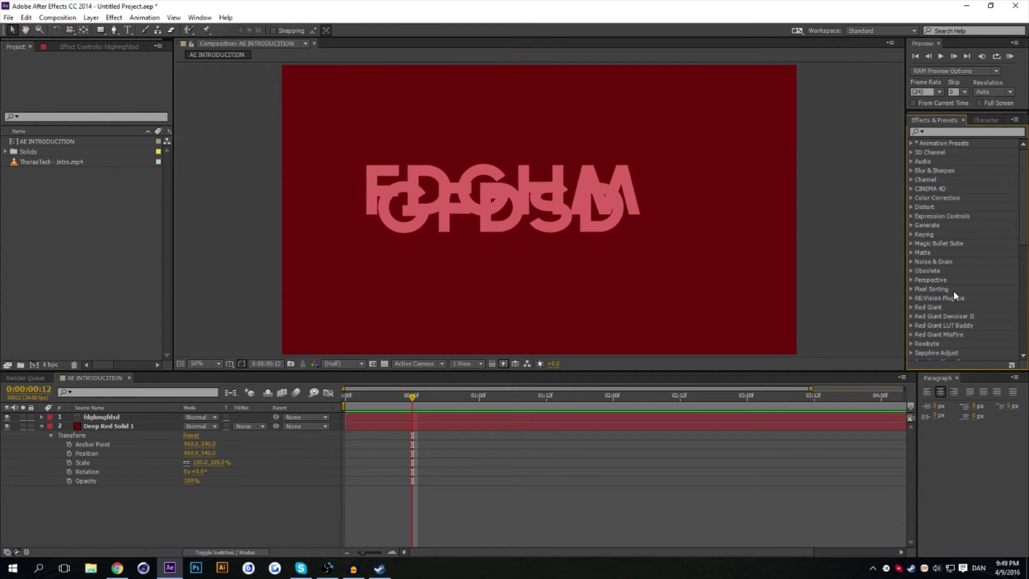
click(114, 17)
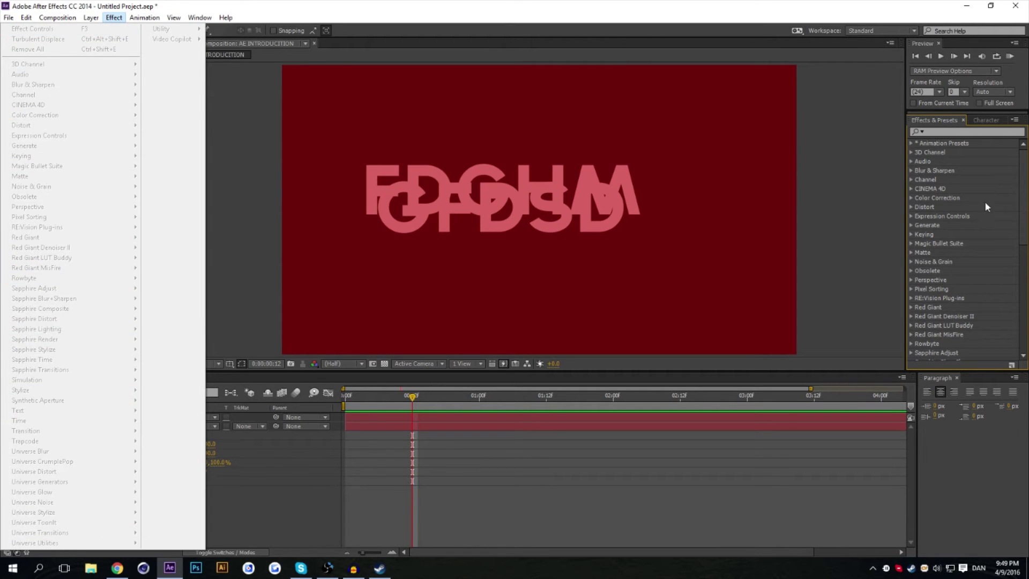
click(967, 190)
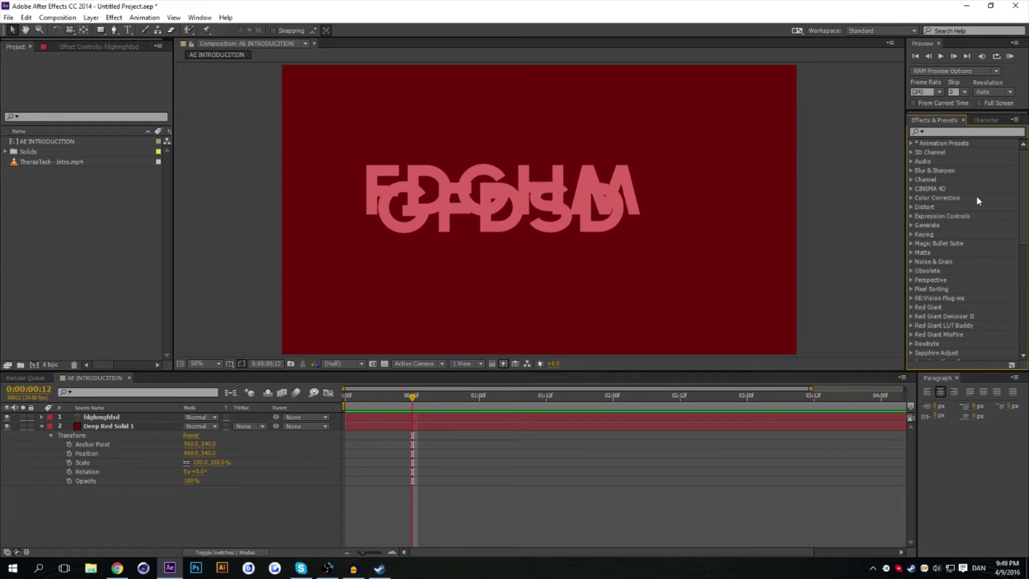
click(485, 191)
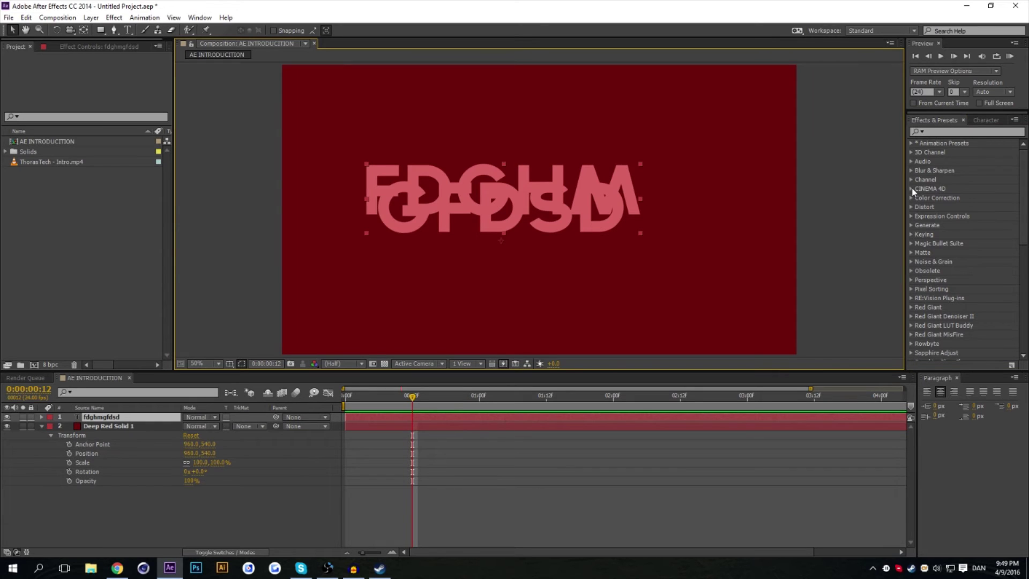
click(945, 132)
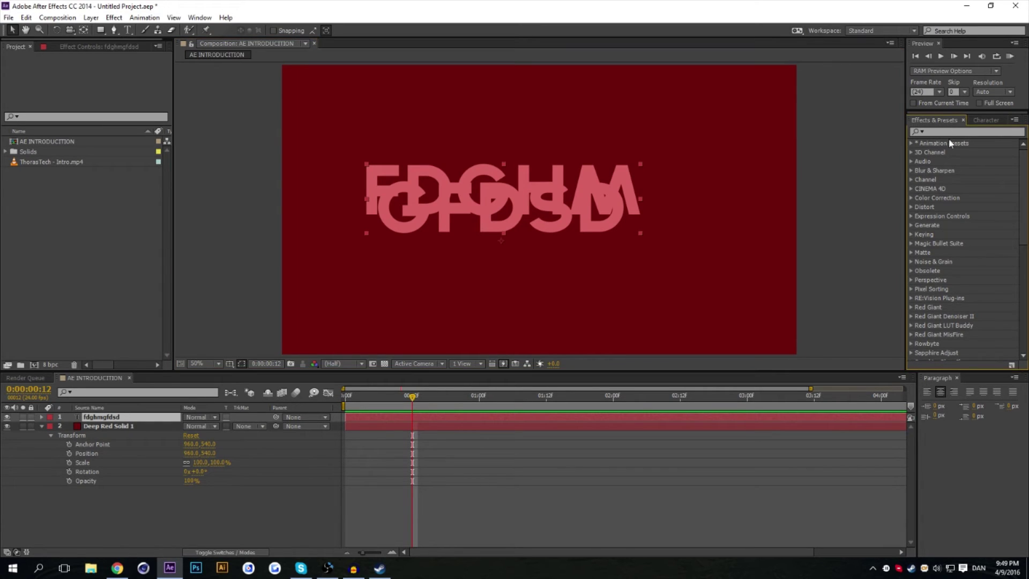
text(turb)
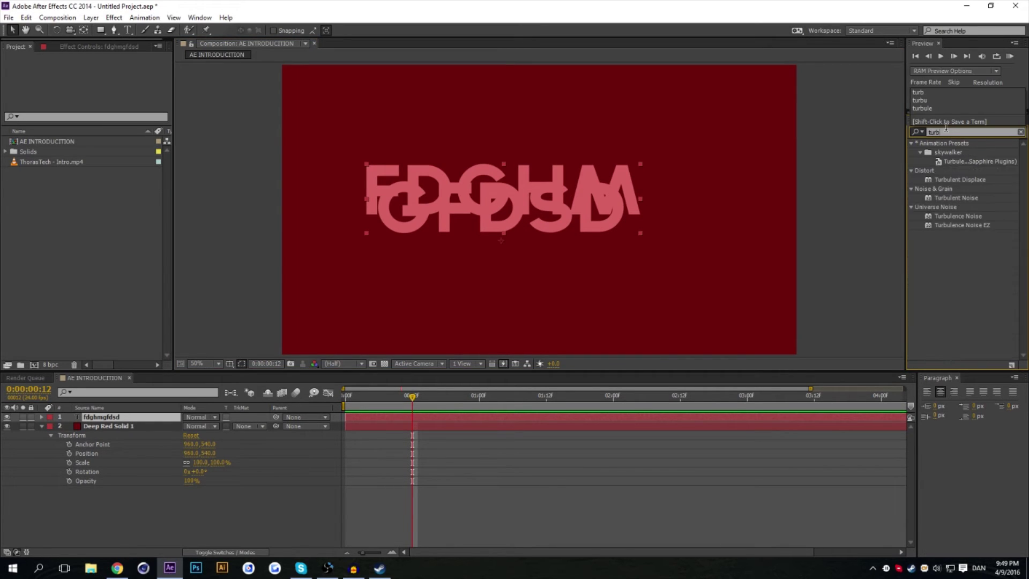
Step: Apply Turbulent Displace to the pink text, keep Amount 50.0, raise Evolution to 2x+165.0°
drag(943, 185, 475, 206)
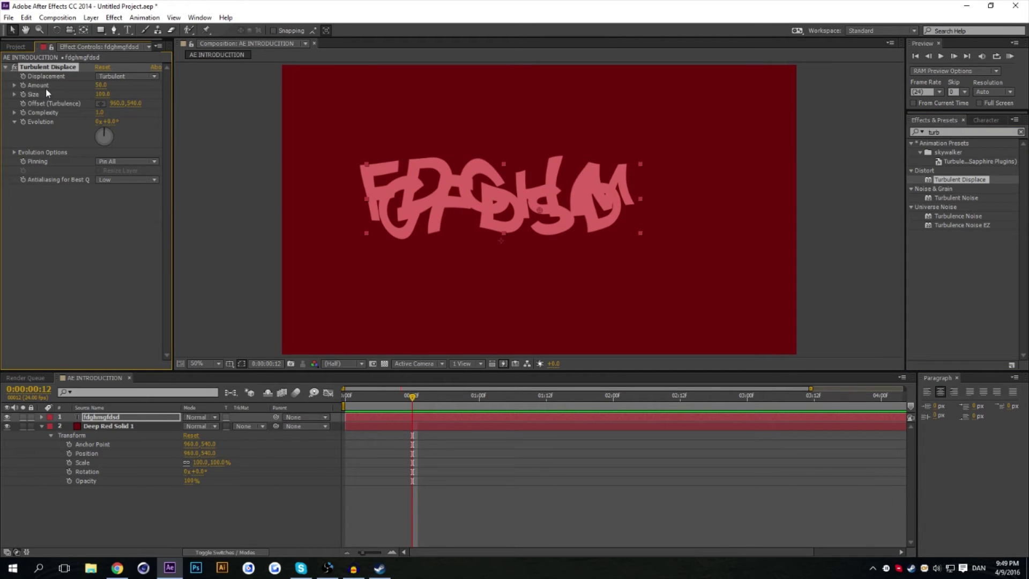
click(74, 203)
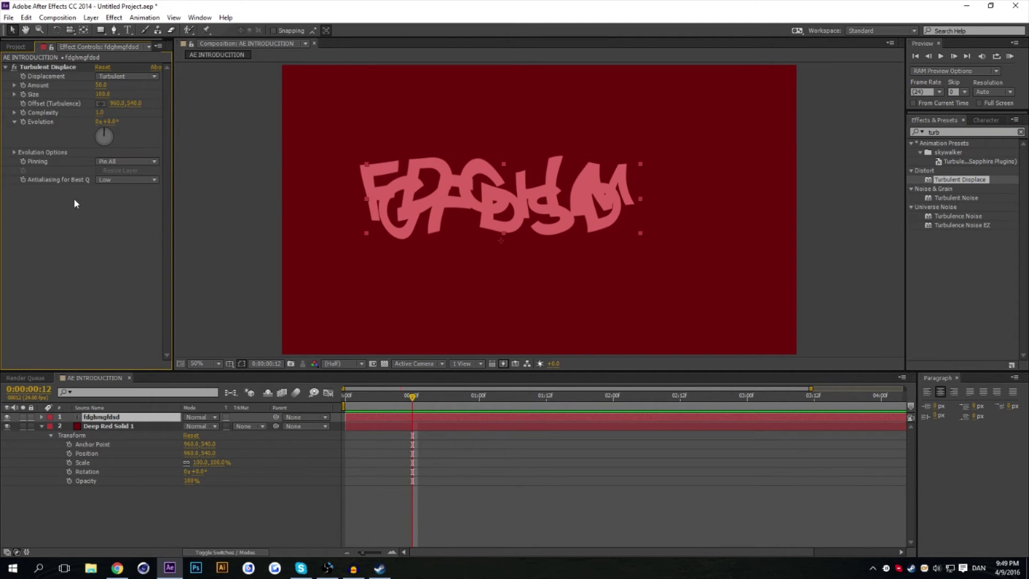
click(46, 66)
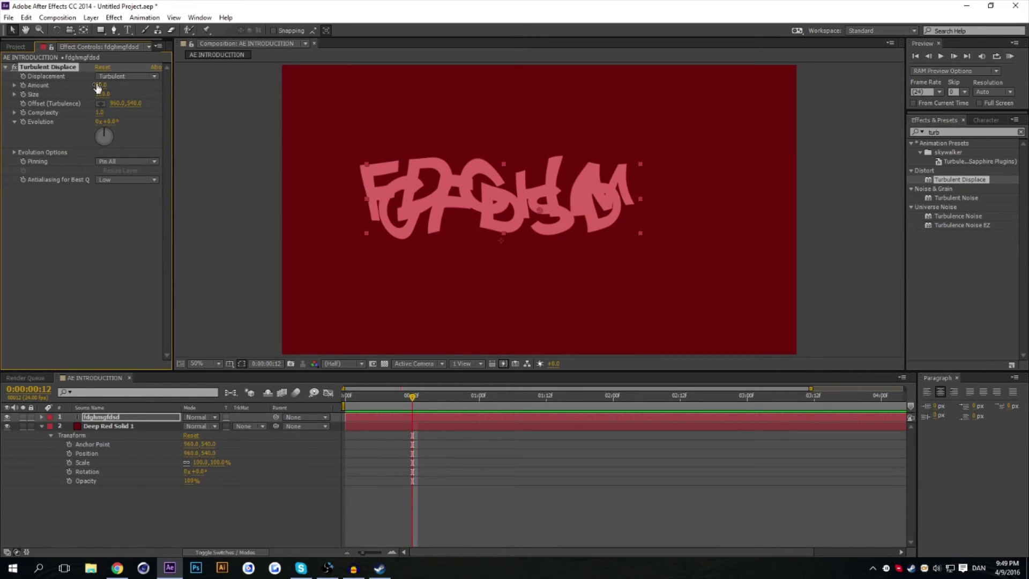
drag(100, 85, 225, 209)
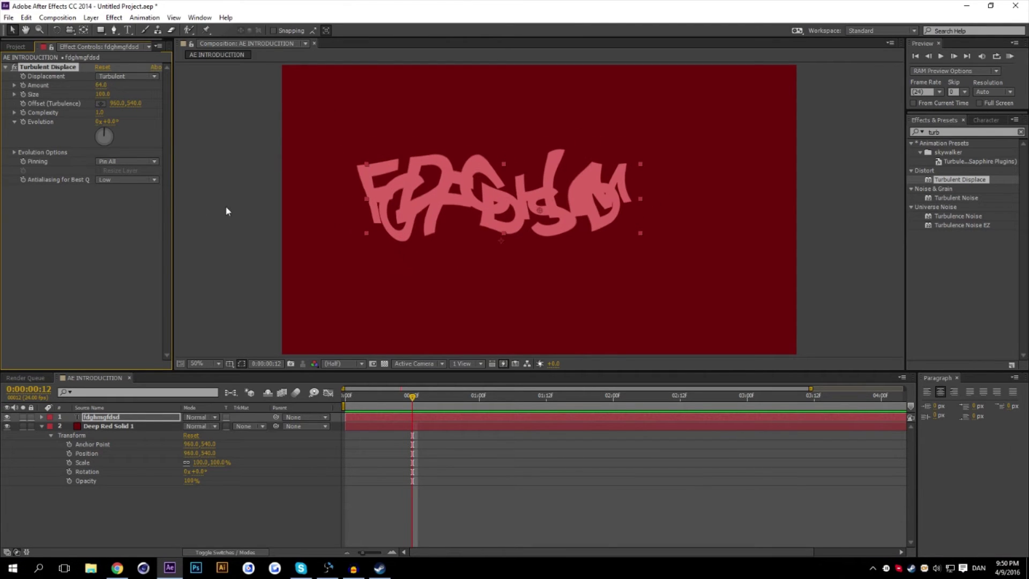
key(ctrl+z)
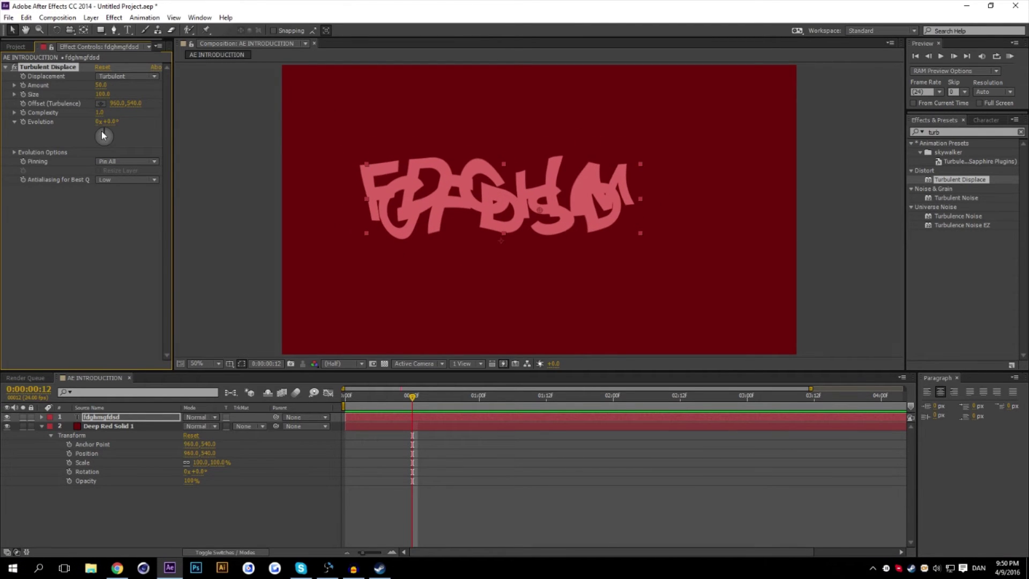
drag(107, 121, 147, 249)
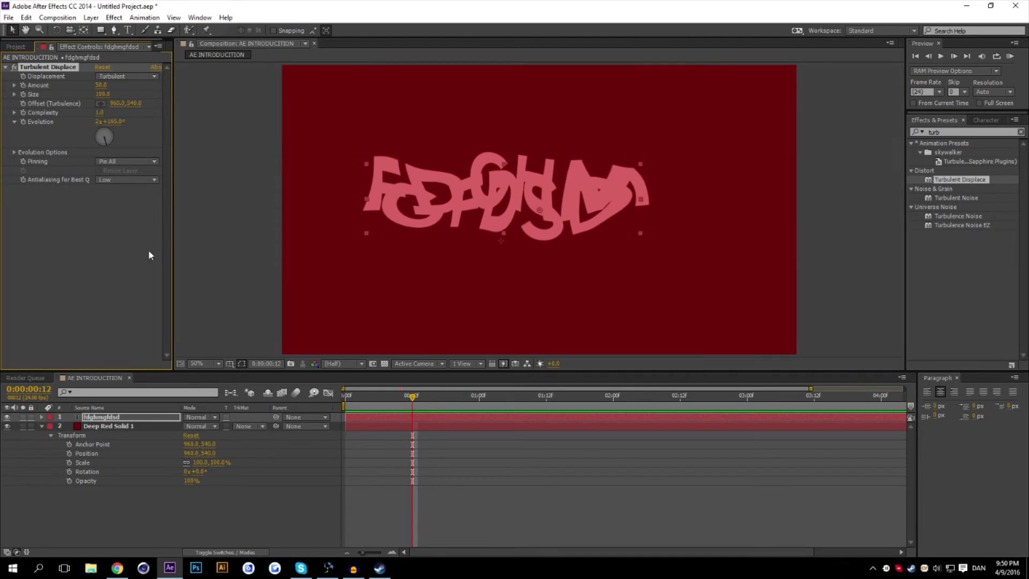
click(69, 276)
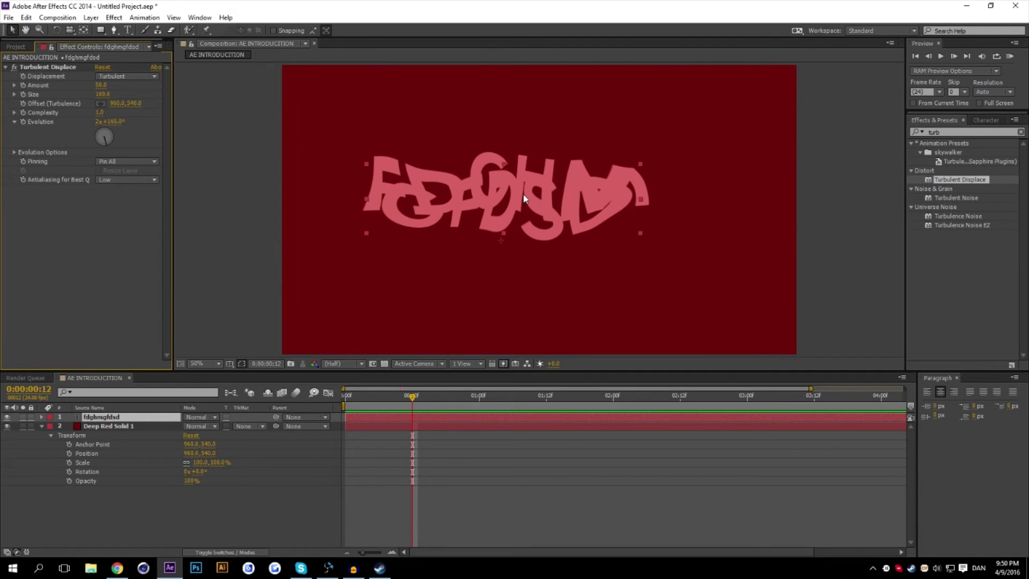
click(276, 520)
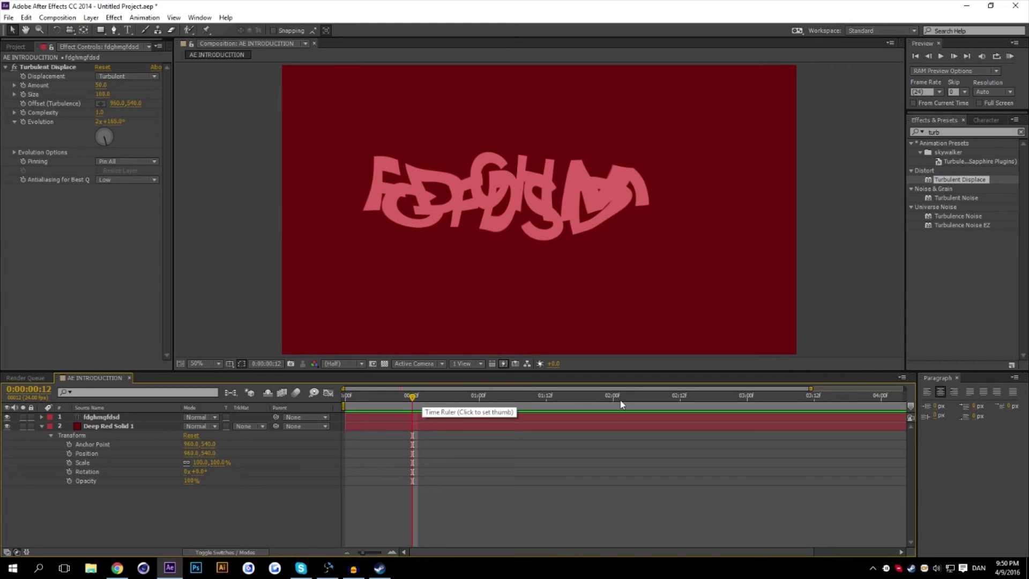
Step: Keyframe Evolution at 00:12, then change it at 02:12 for a second keyframe
click(956, 378)
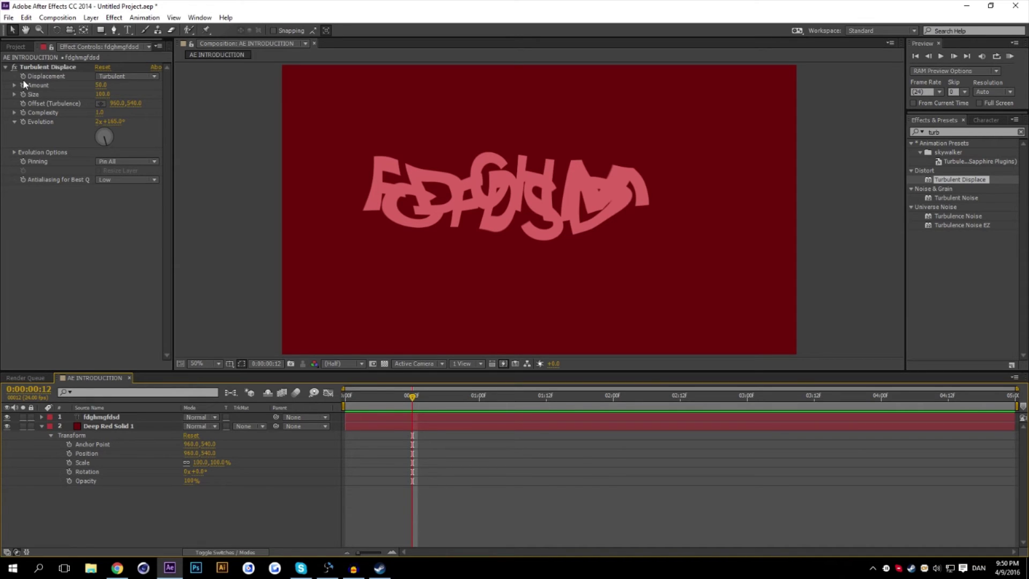
click(23, 122)
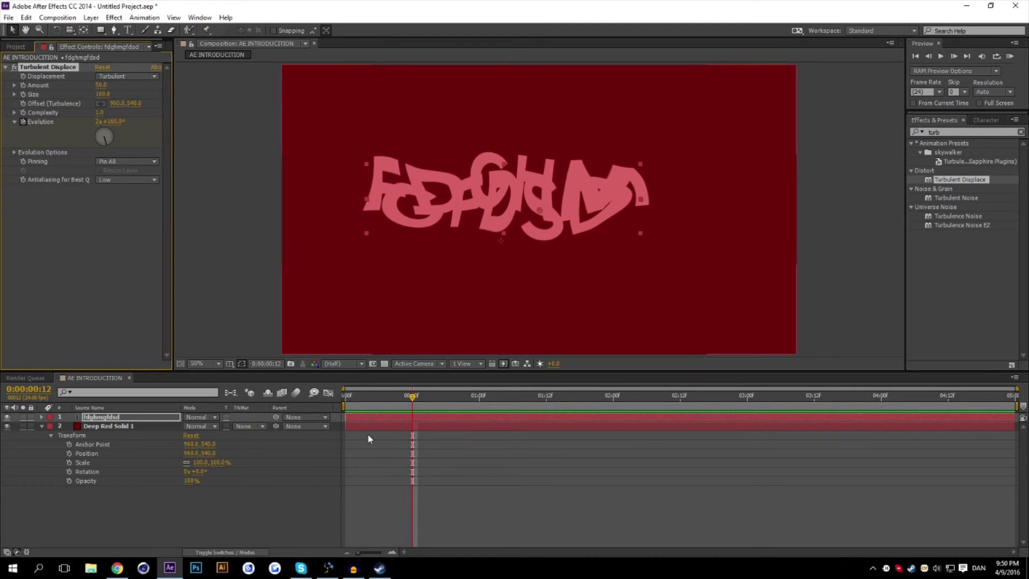
key(u)
click(317, 509)
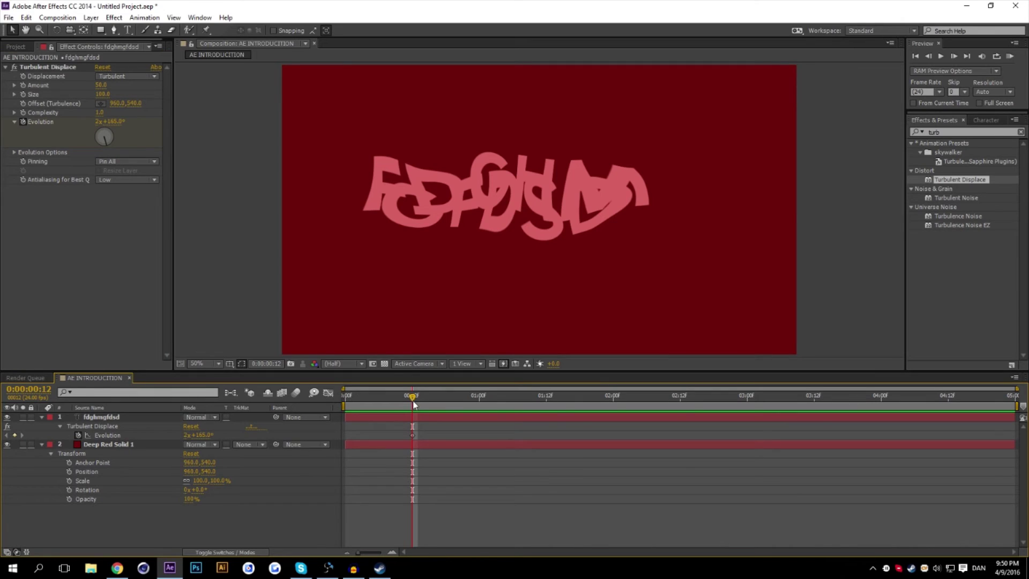
drag(414, 405, 681, 424)
click(631, 432)
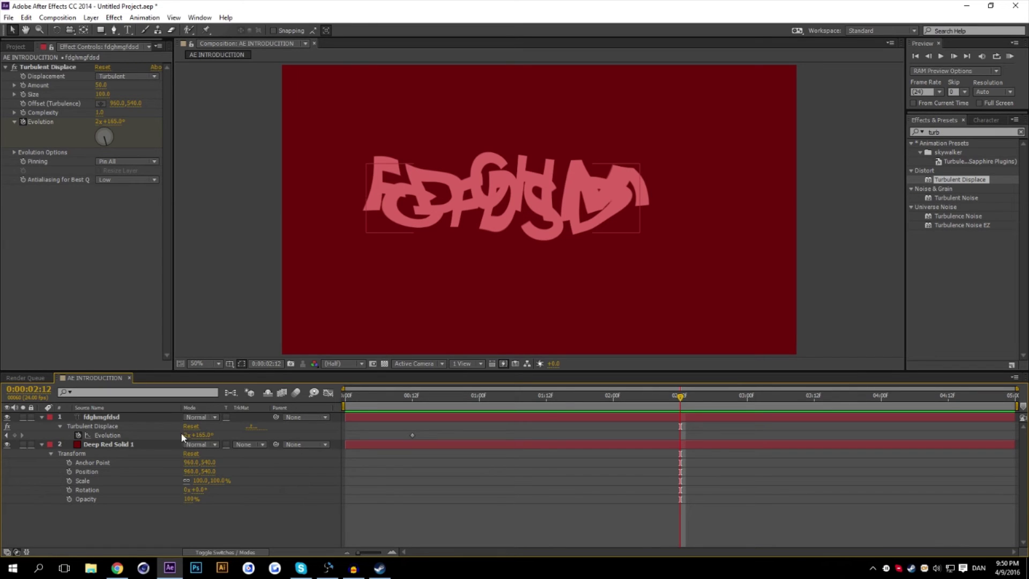
drag(206, 434, 770, 484)
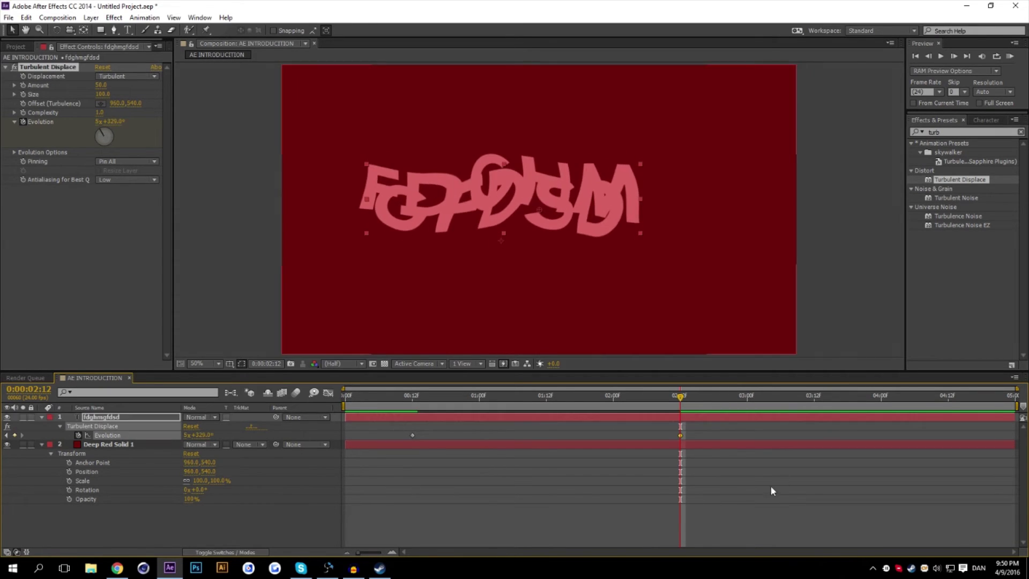
Step: Scrub the timeline back and forth to preview the warping text animation
click(763, 514)
drag(408, 397, 518, 413)
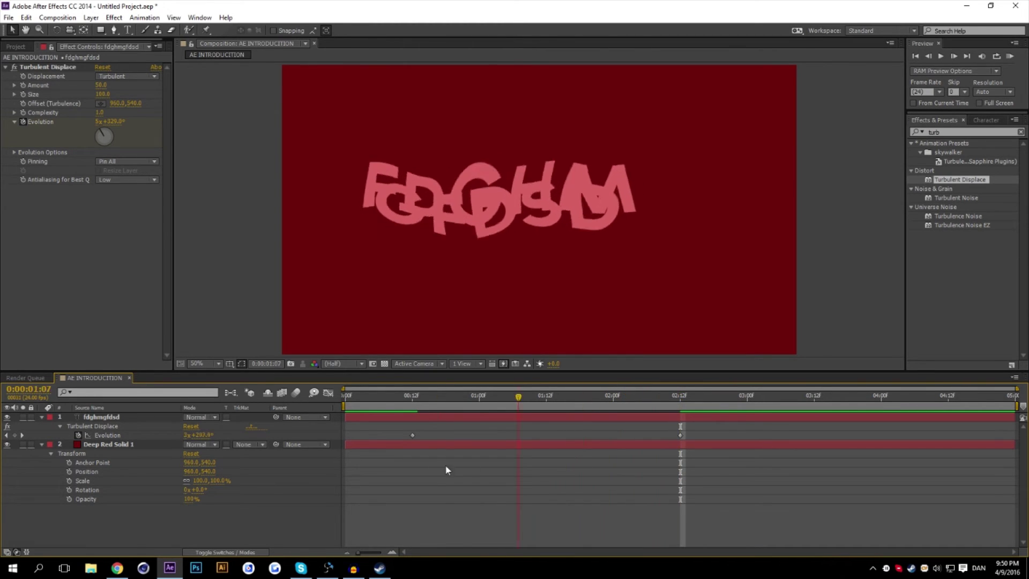
drag(447, 470, 685, 487)
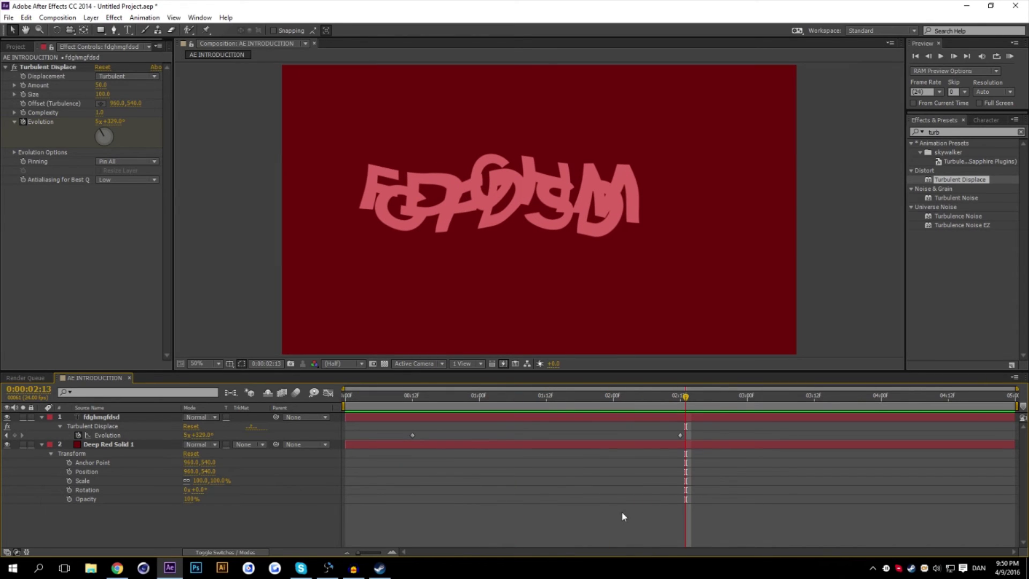
click(101, 419)
click(552, 517)
drag(409, 396, 519, 409)
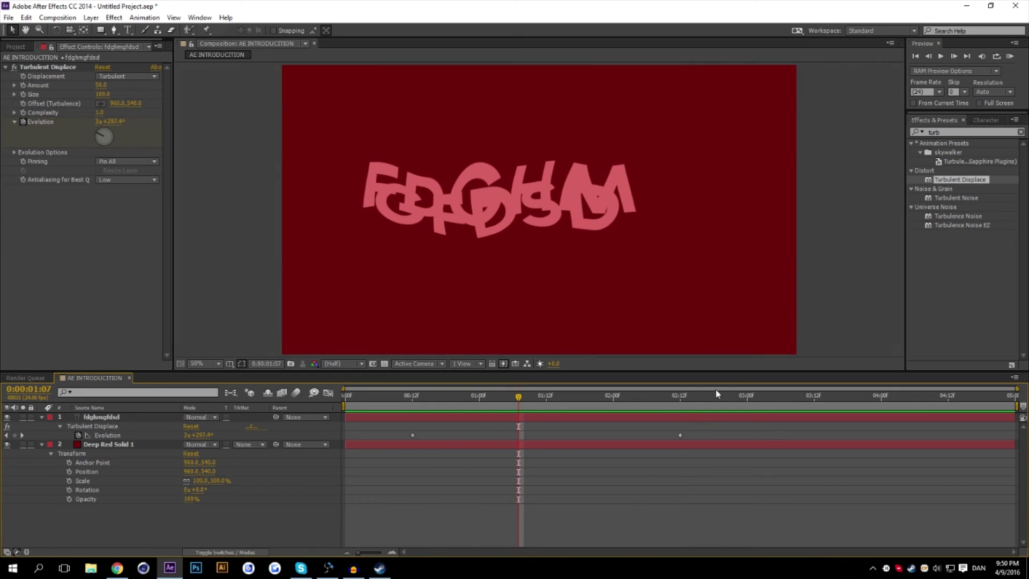
click(982, 121)
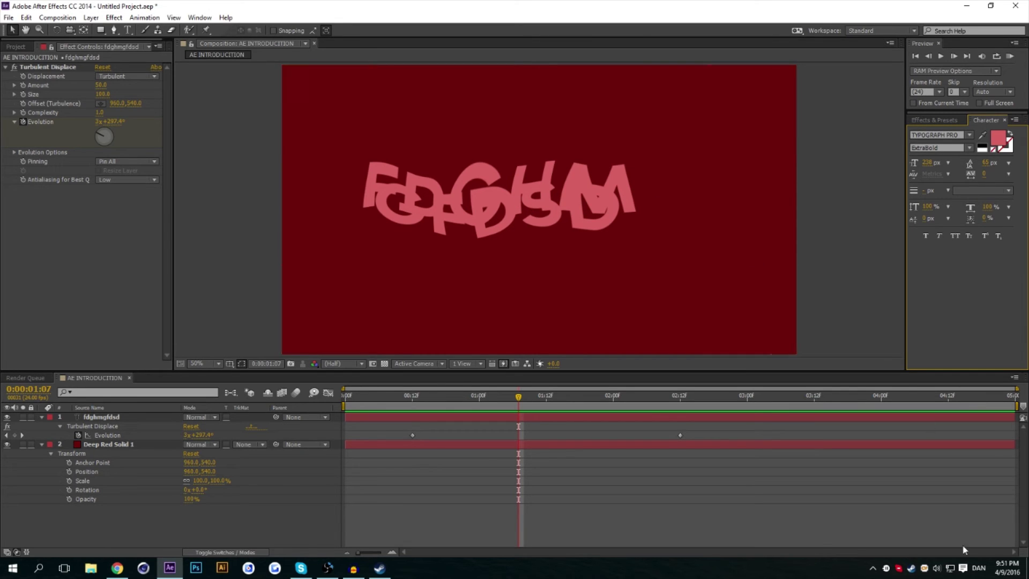
Step: Check the Window menu twice, then bring up the workspace layout choices
click(199, 17)
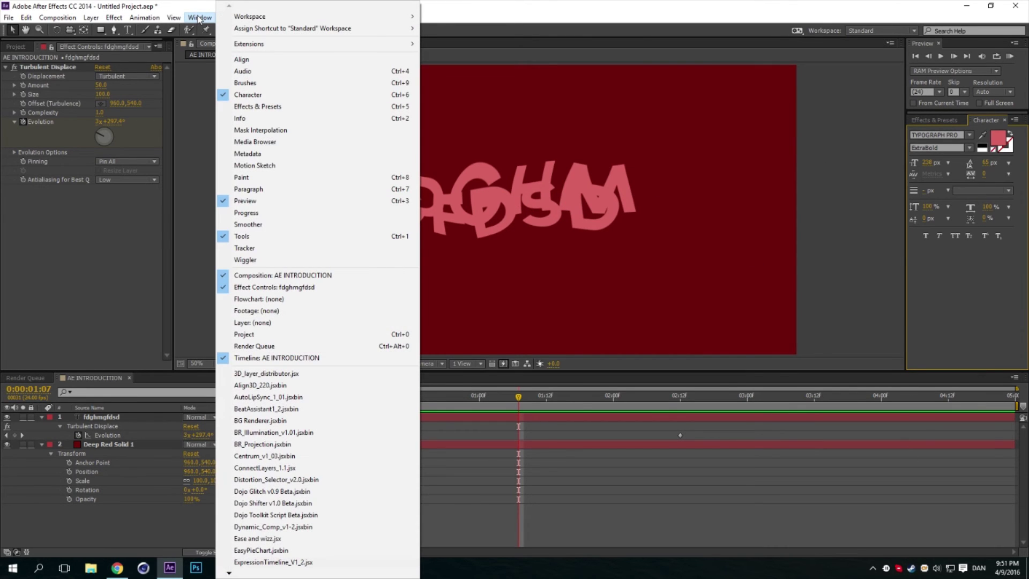
click(199, 18)
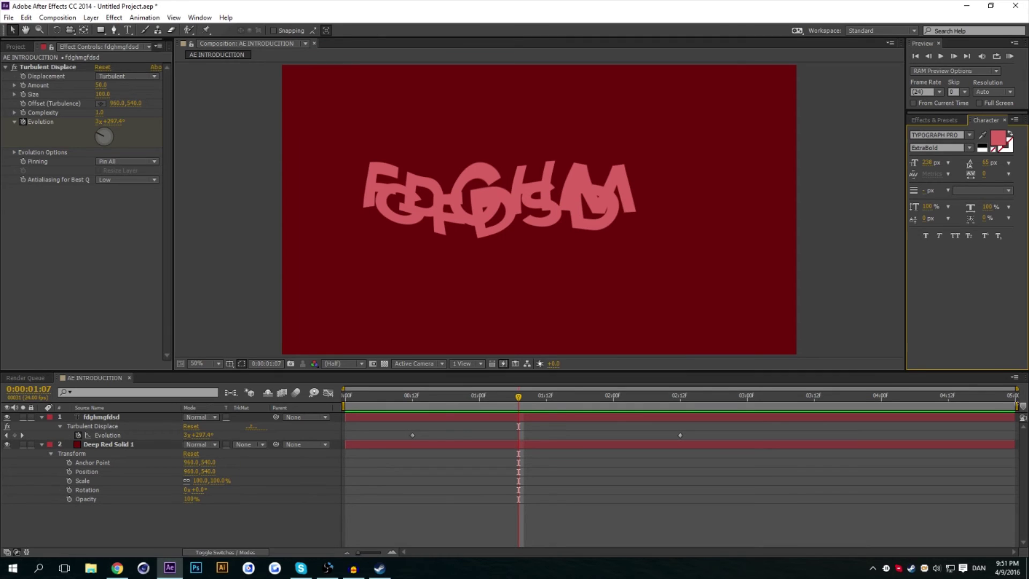
click(402, 480)
click(199, 18)
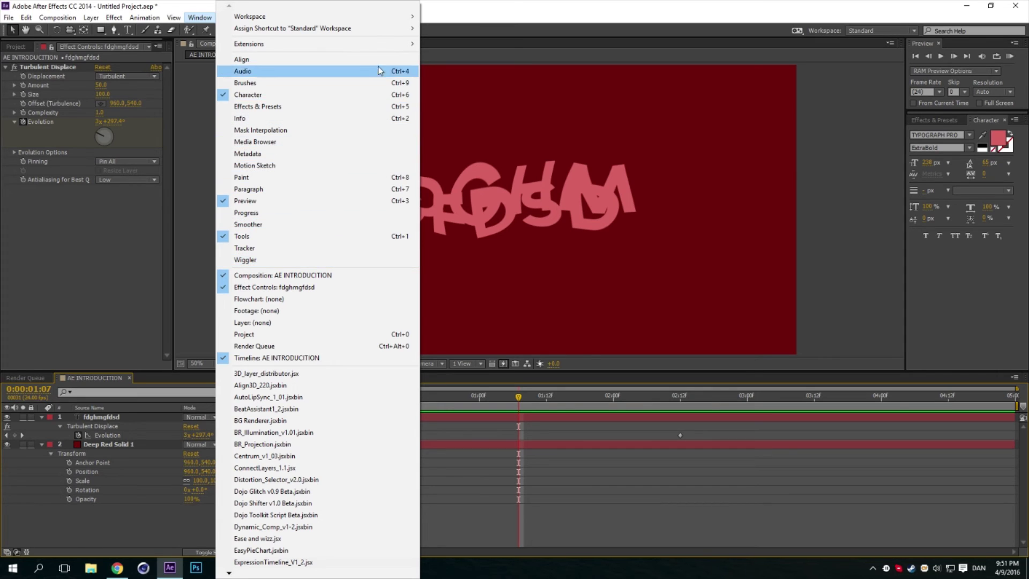
click(720, 485)
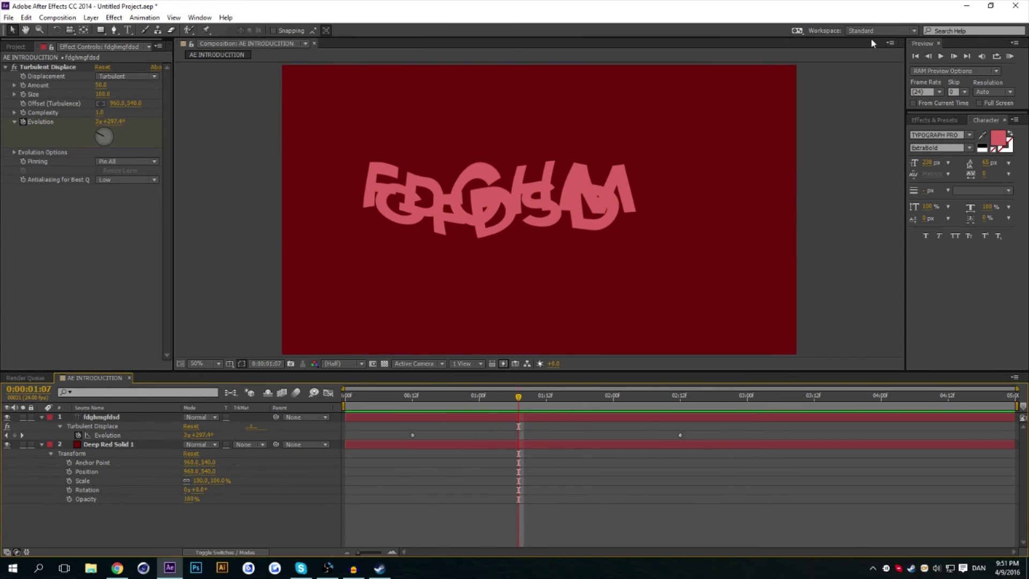
click(881, 31)
Step: Switch to the NA_ANIMATION workspace and shrink the Ease and Wizz panel so Move Anchor Point shows fully
click(876, 100)
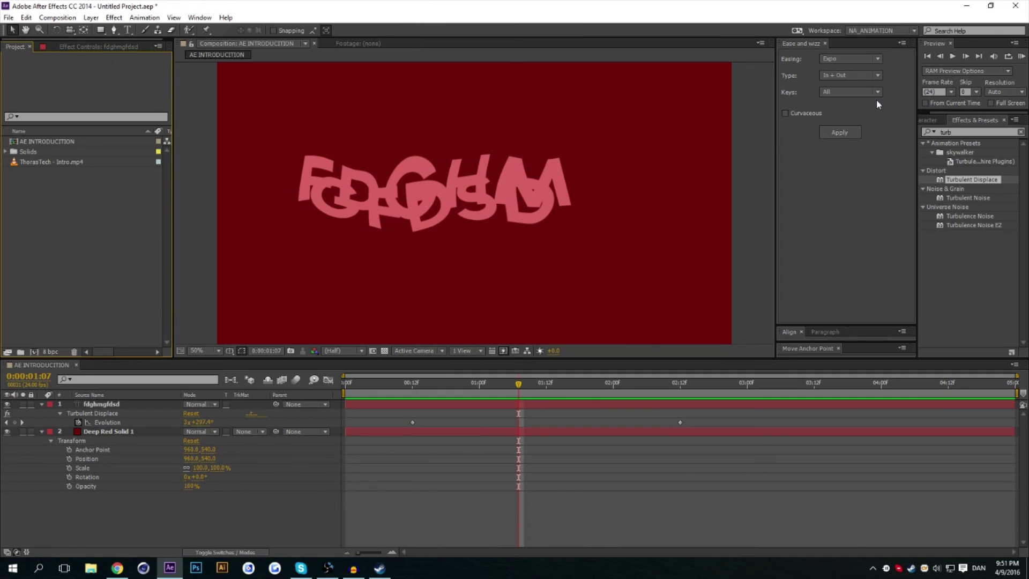
drag(793, 324, 795, 248)
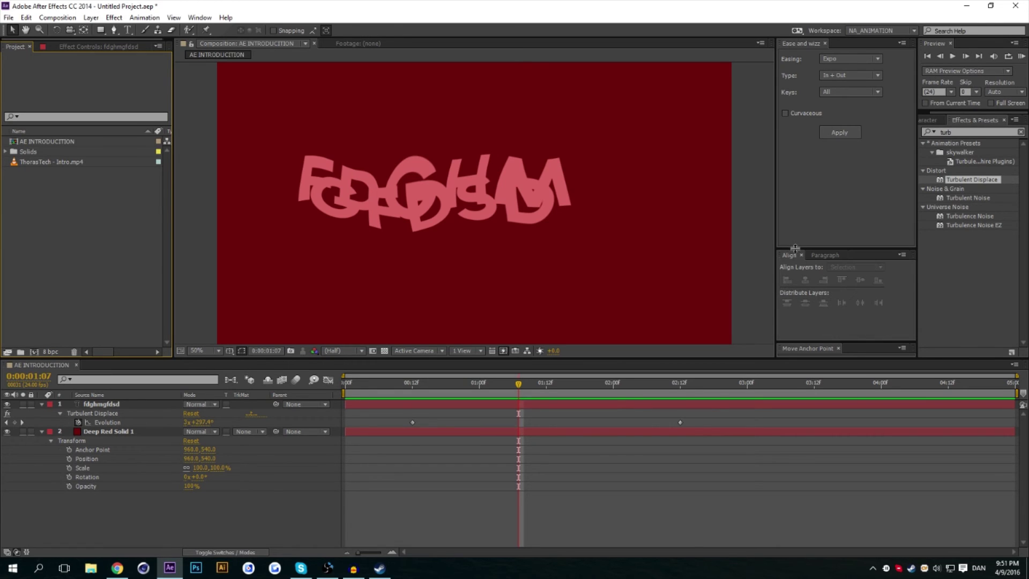
drag(801, 340, 800, 261)
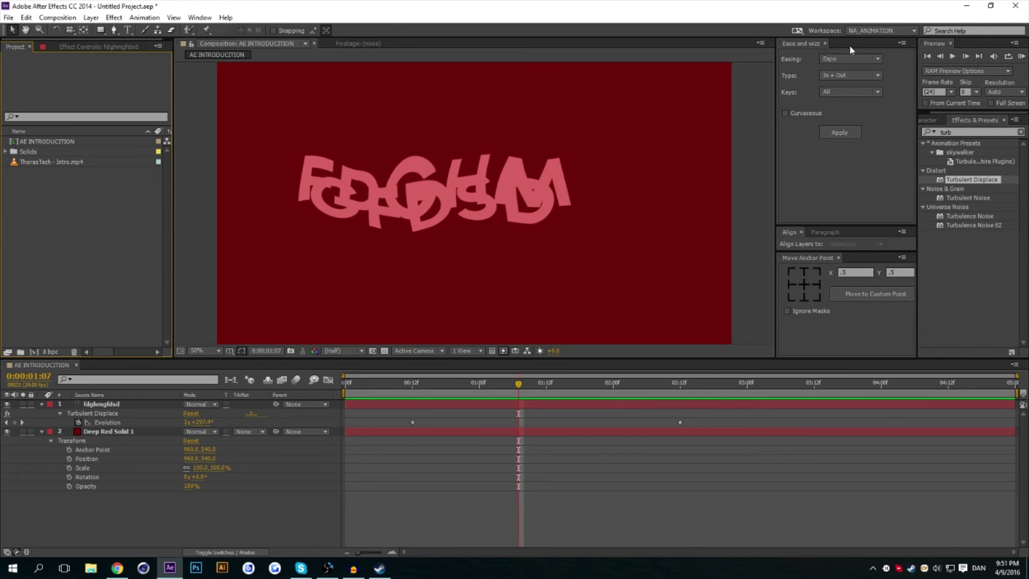
click(797, 224)
drag(797, 225, 797, 161)
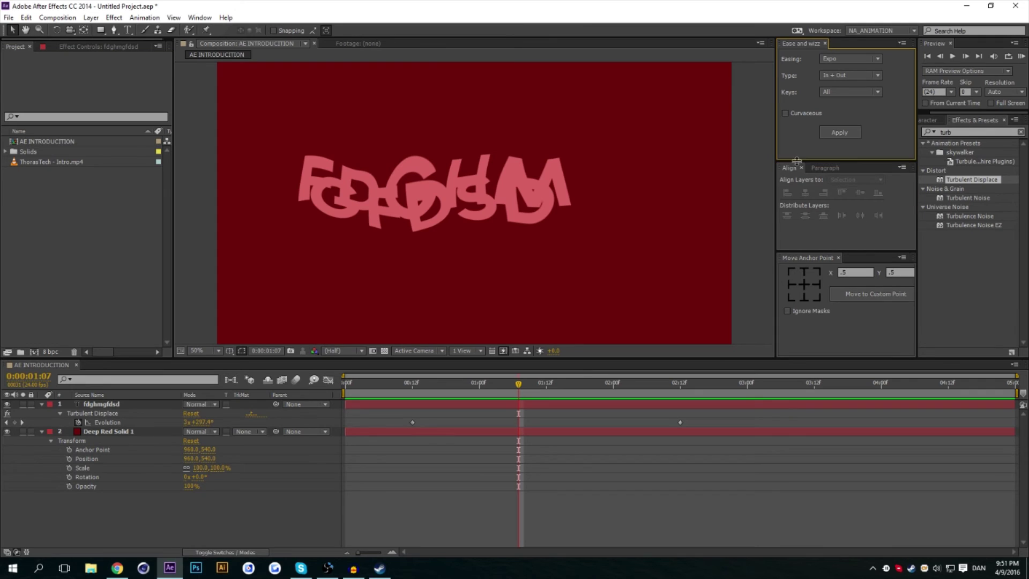
Step: Bring the Align panel back to the front and set the current time to 0:00:00:20
click(812, 167)
click(790, 168)
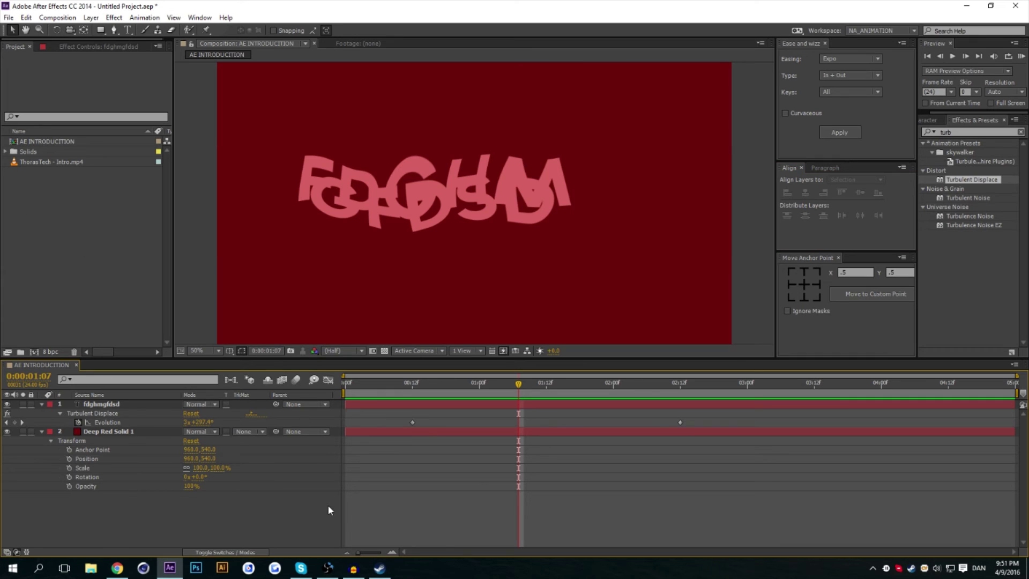
drag(407, 382, 455, 422)
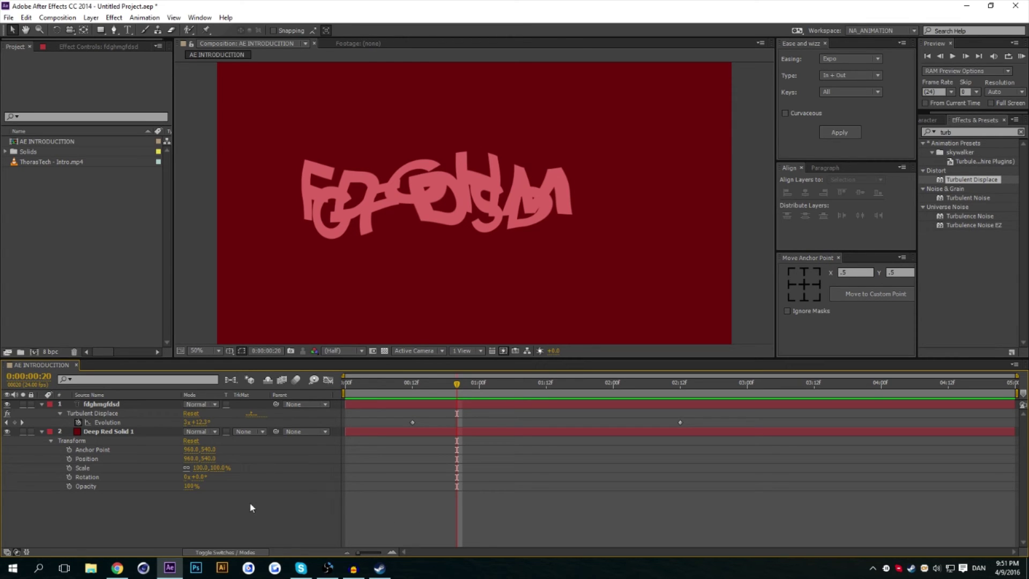
click(57, 17)
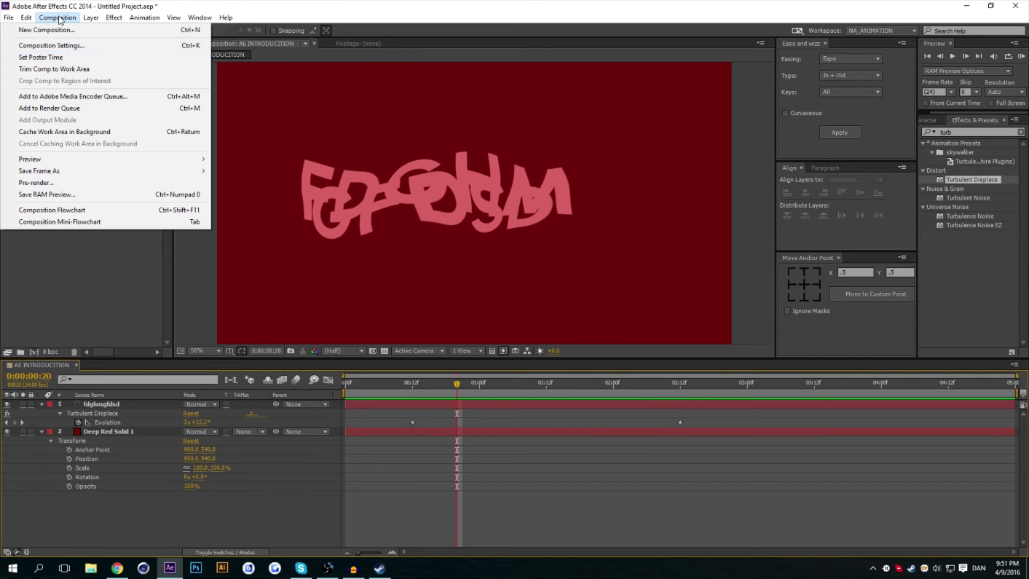
Step: Queue AE INTRODUCTION in the Render Queue using Best Settings with Full resolution
click(161, 109)
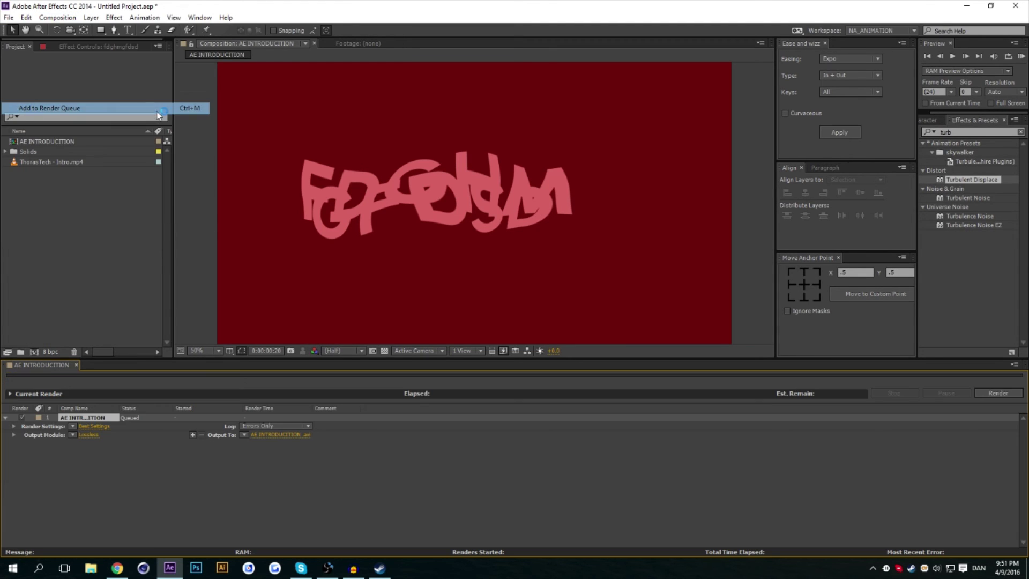
click(87, 426)
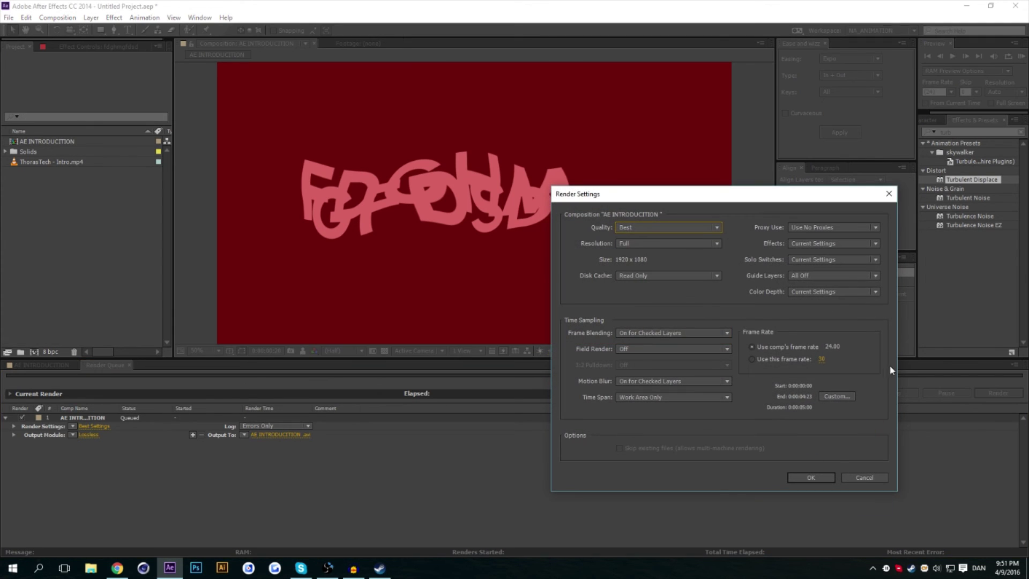
drag(633, 198, 663, 201)
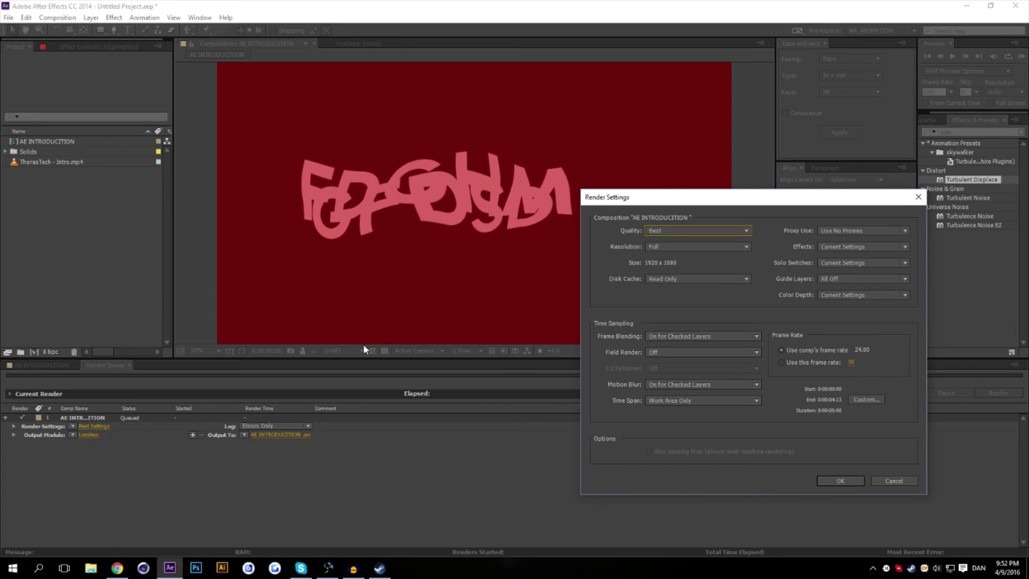
click(738, 246)
click(697, 275)
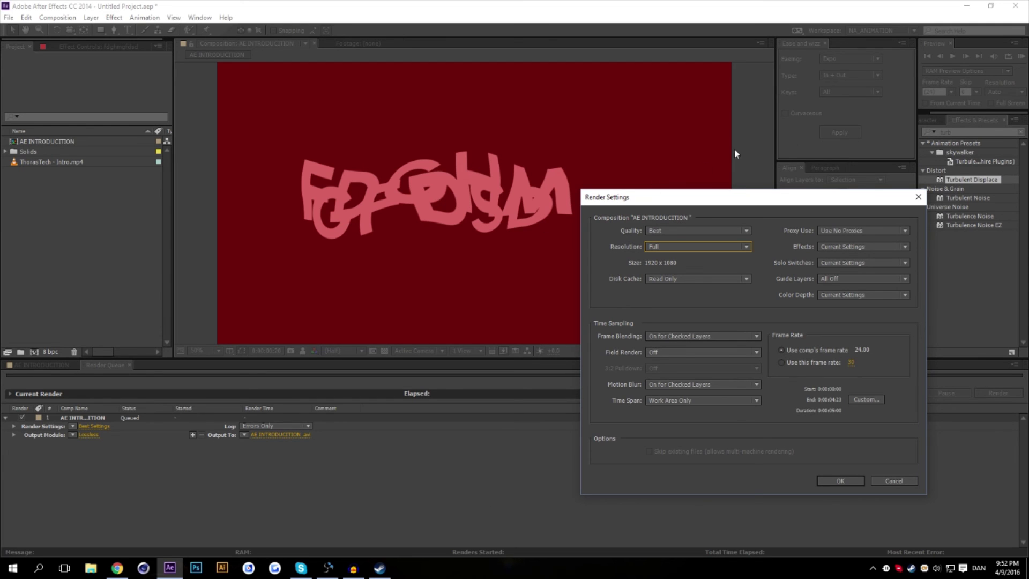
click(829, 482)
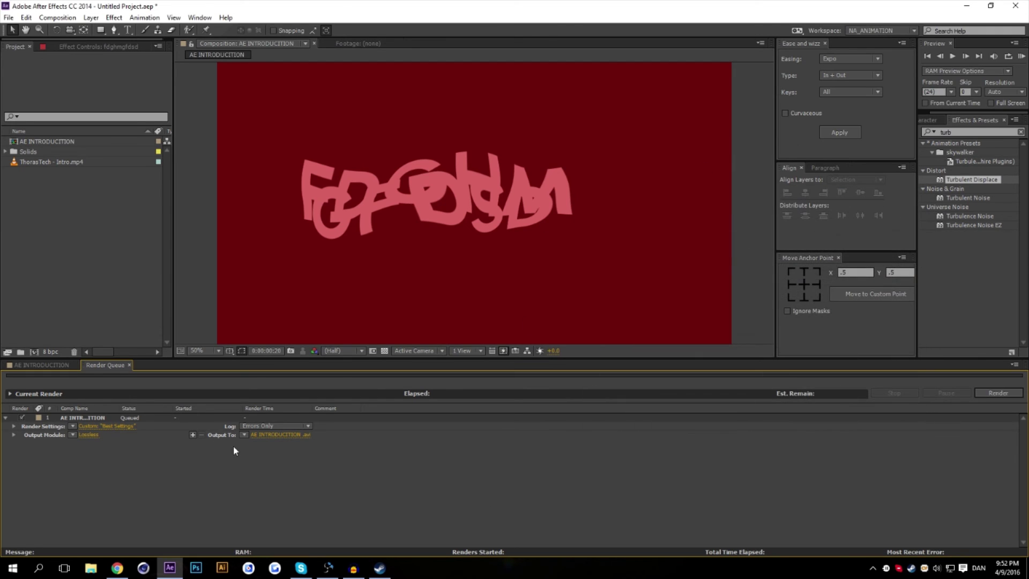
click(88, 434)
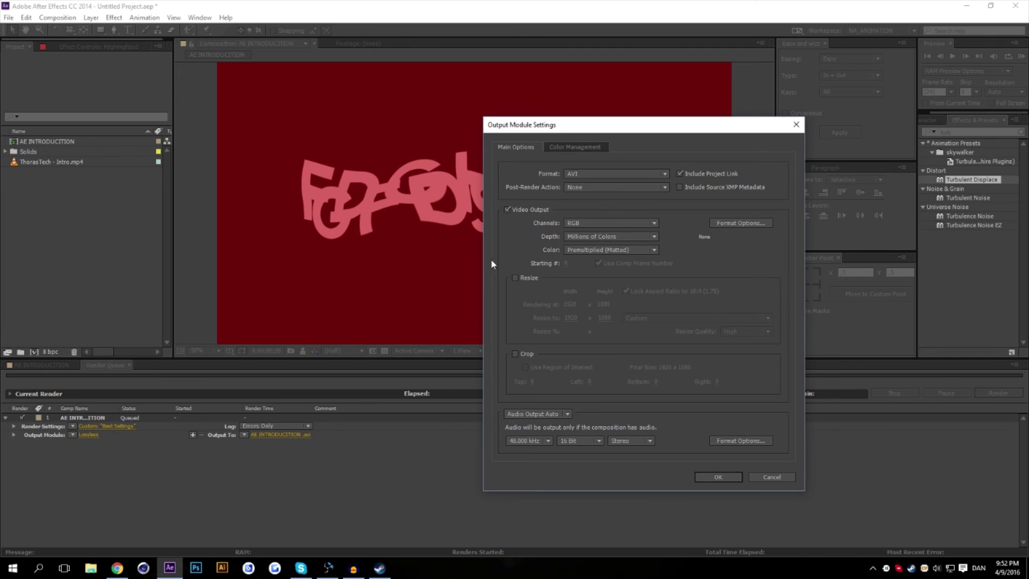
drag(562, 126, 574, 127)
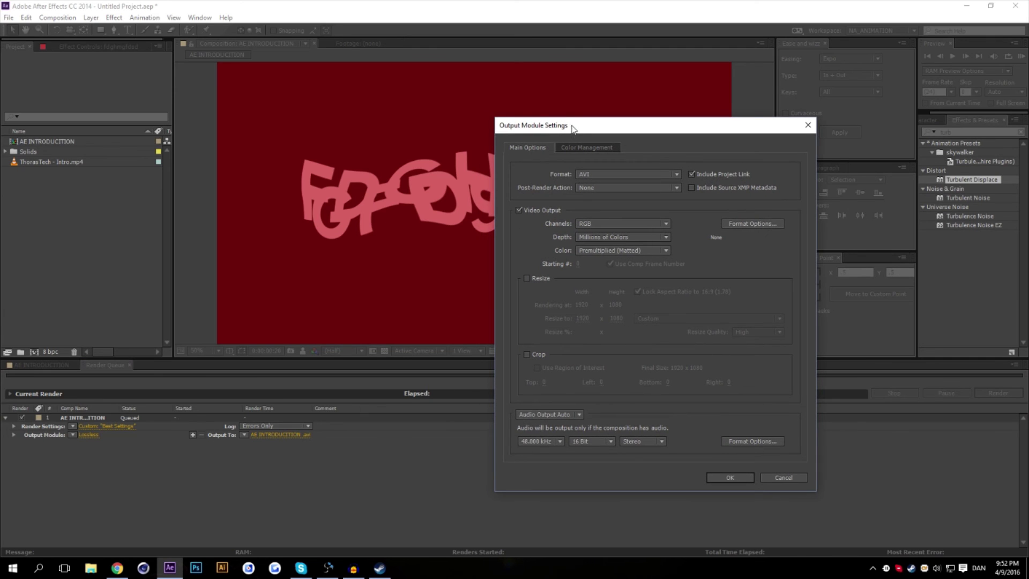
click(592, 174)
click(593, 173)
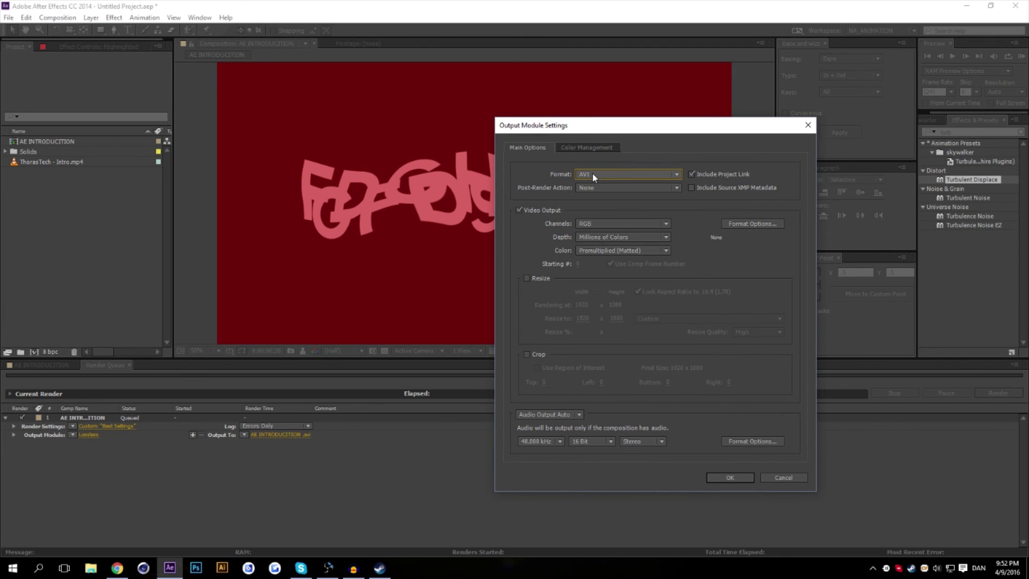
click(592, 172)
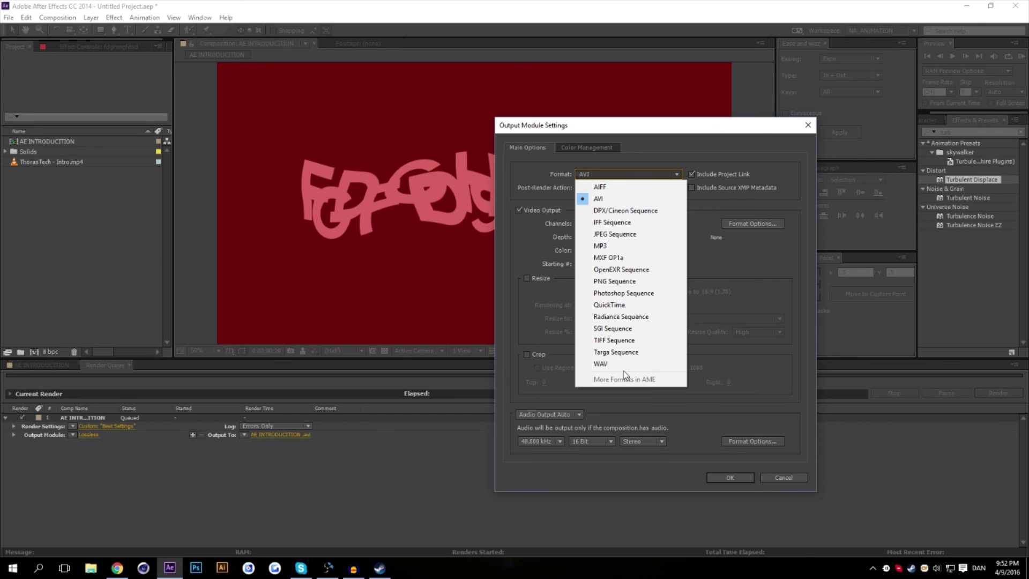
click(623, 198)
click(624, 176)
click(615, 281)
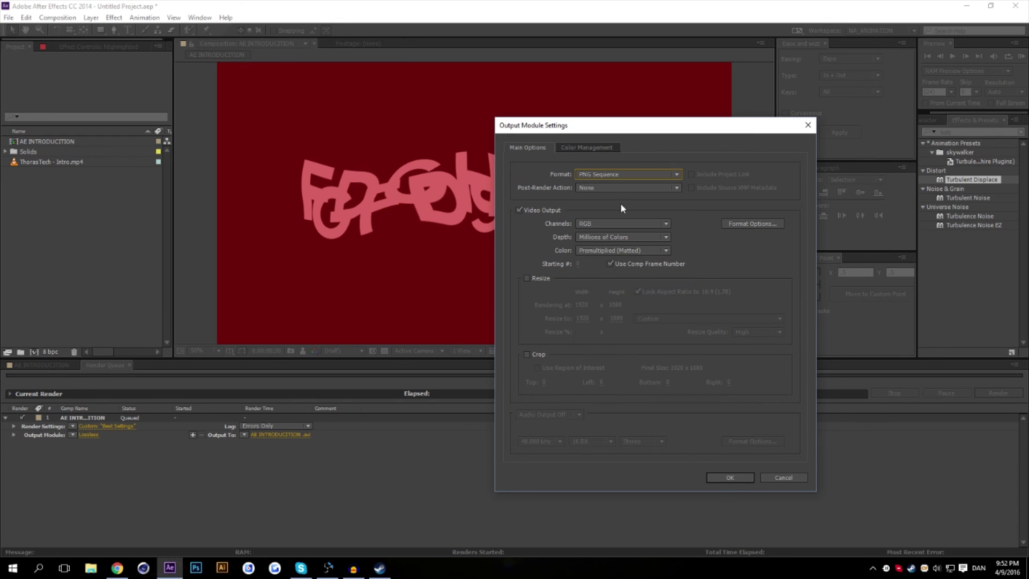
click(619, 179)
click(697, 233)
click(634, 176)
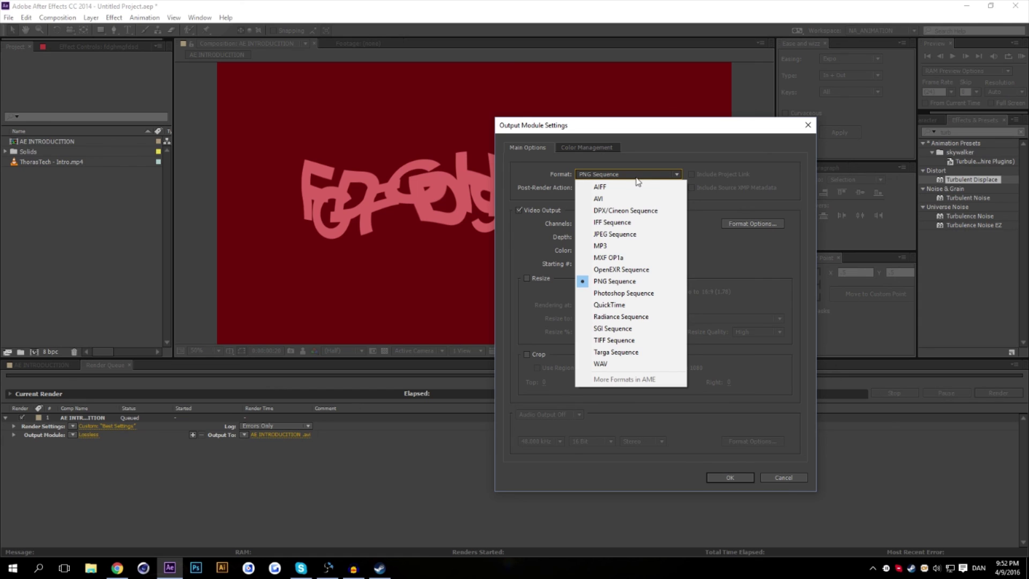
click(615, 246)
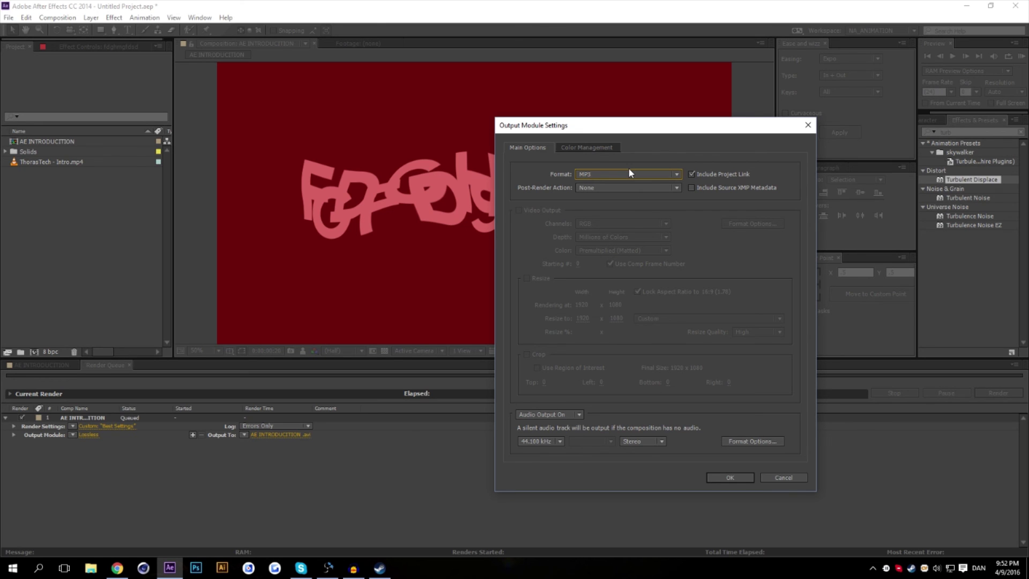
click(782, 477)
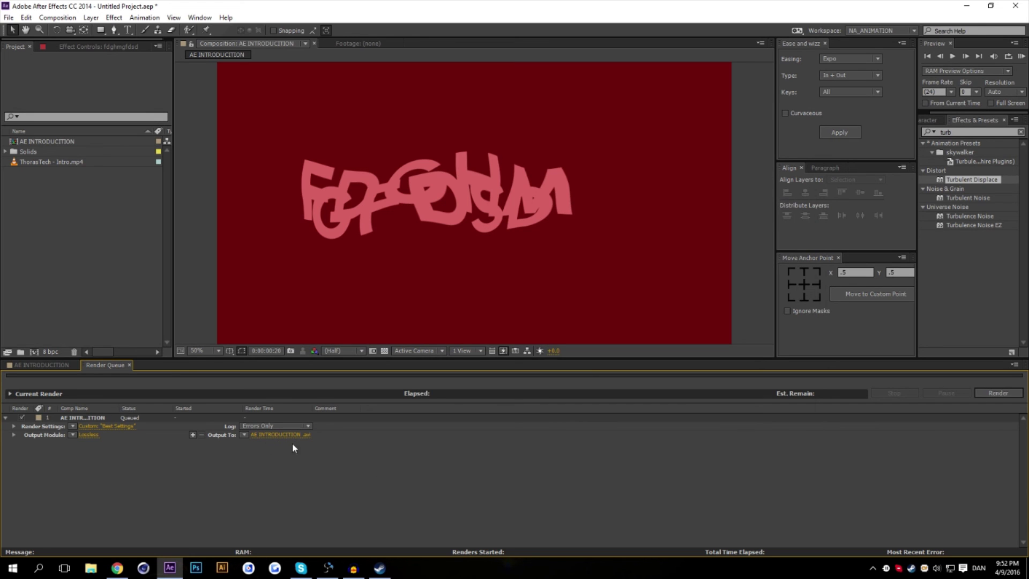
Step: Keep the output file as AE INTRODUCITION.avi and go back to the AE INTRODUCTION timeline
click(271, 432)
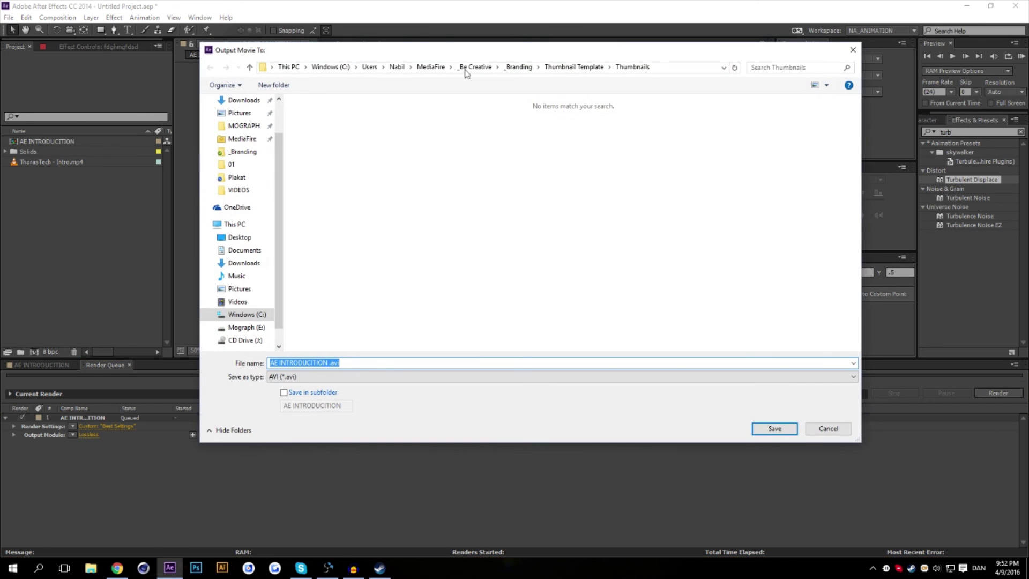
drag(425, 54, 399, 52)
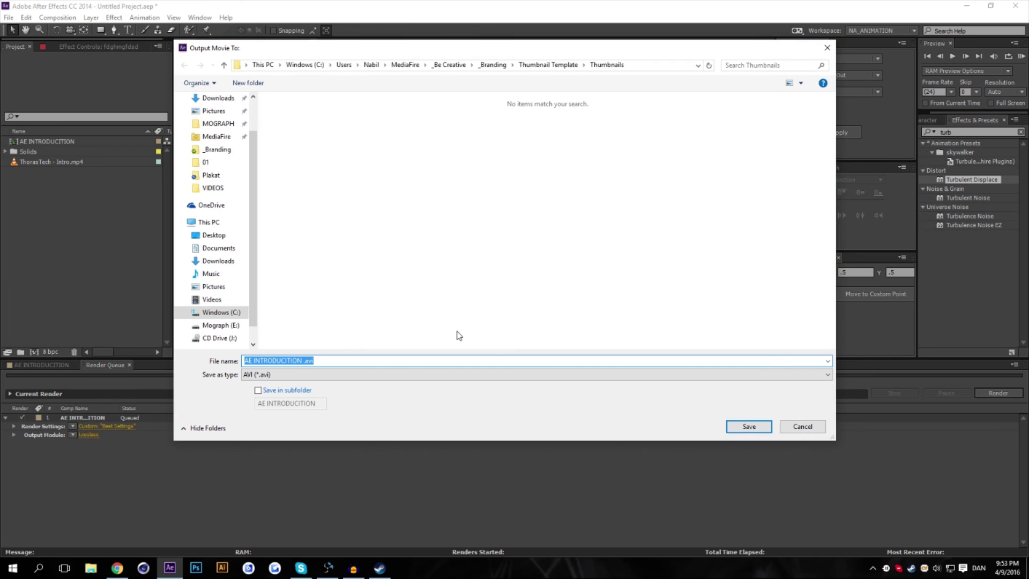
click(792, 426)
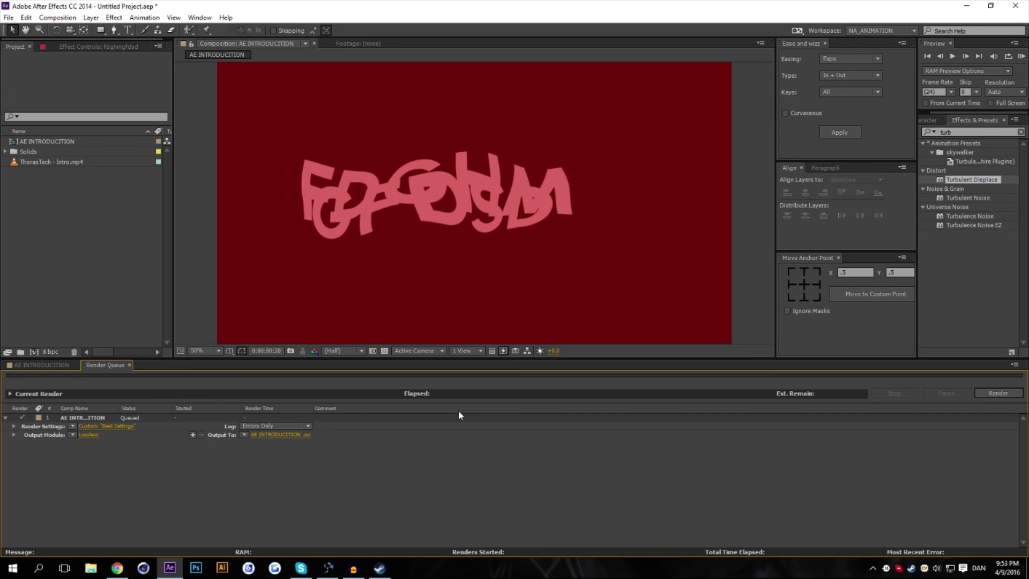
click(60, 365)
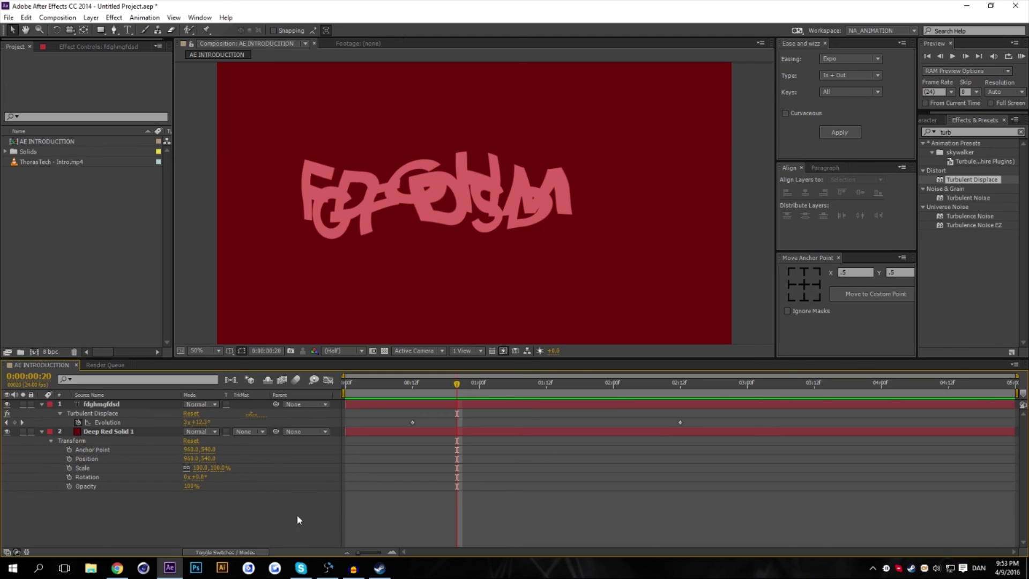
Step: Hide the Transform properties of the Deep Red Solid 1 layer in the timeline
click(41, 432)
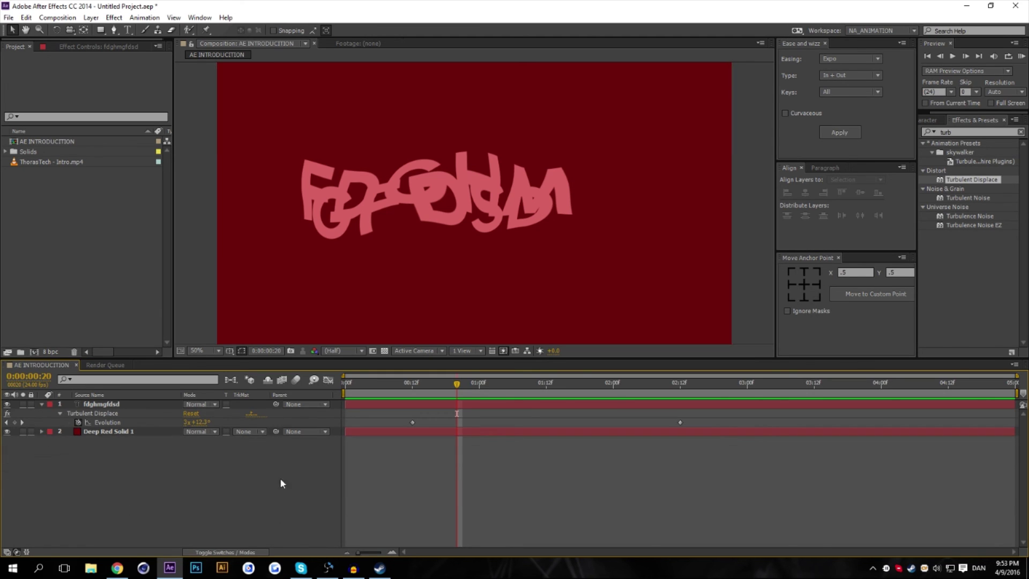